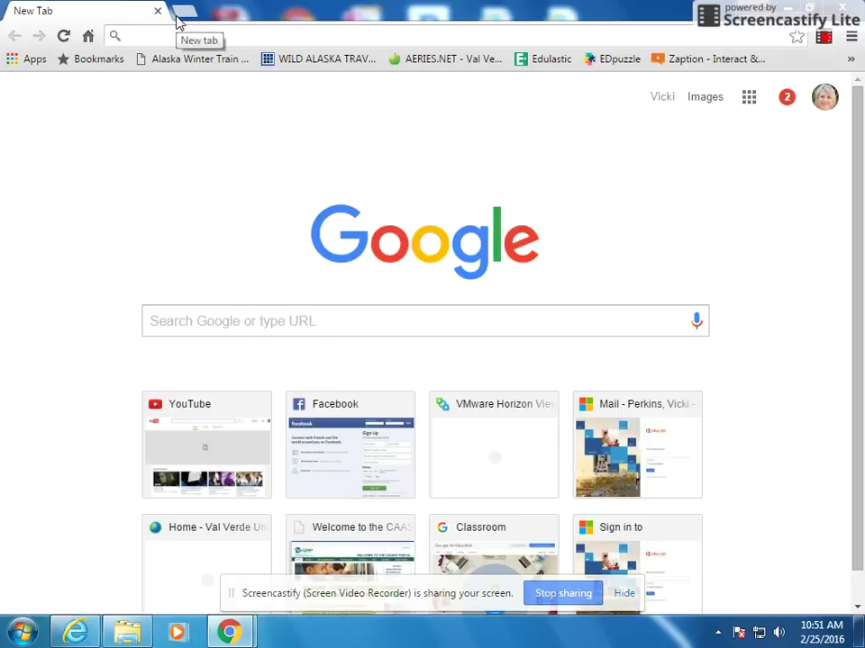
From the Google apps grid, go to Drive and create a new Google Slides presentation
click(750, 99)
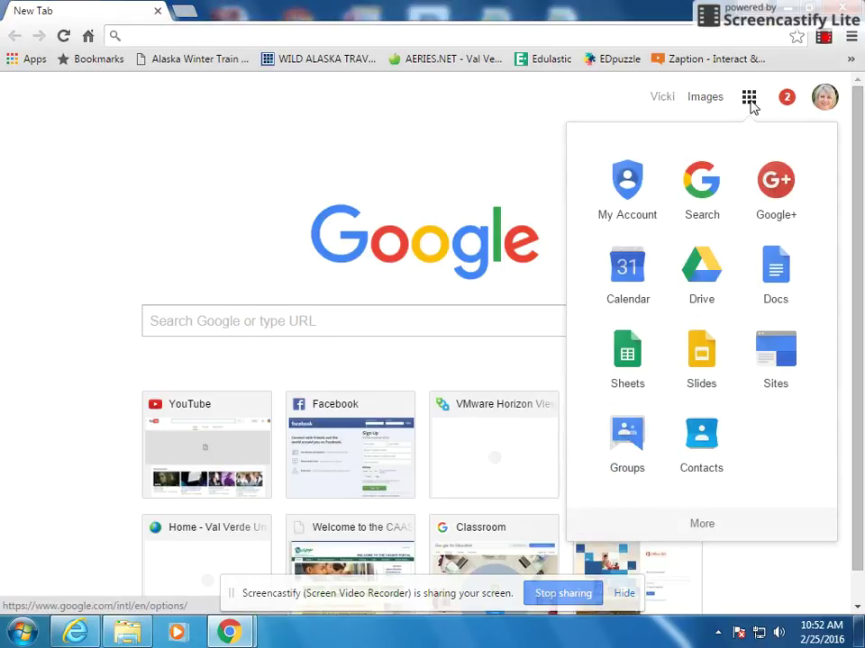
click(693, 283)
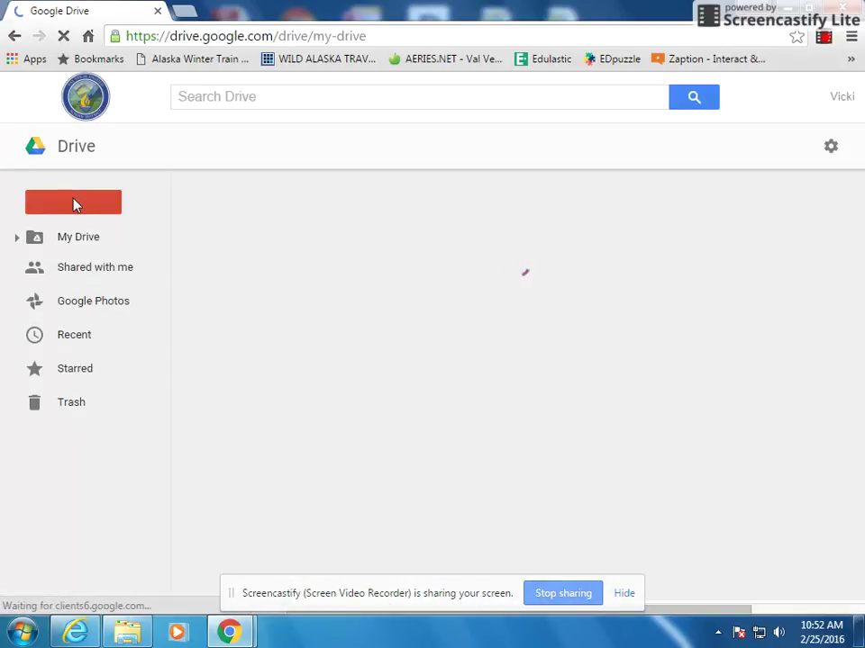
click(74, 202)
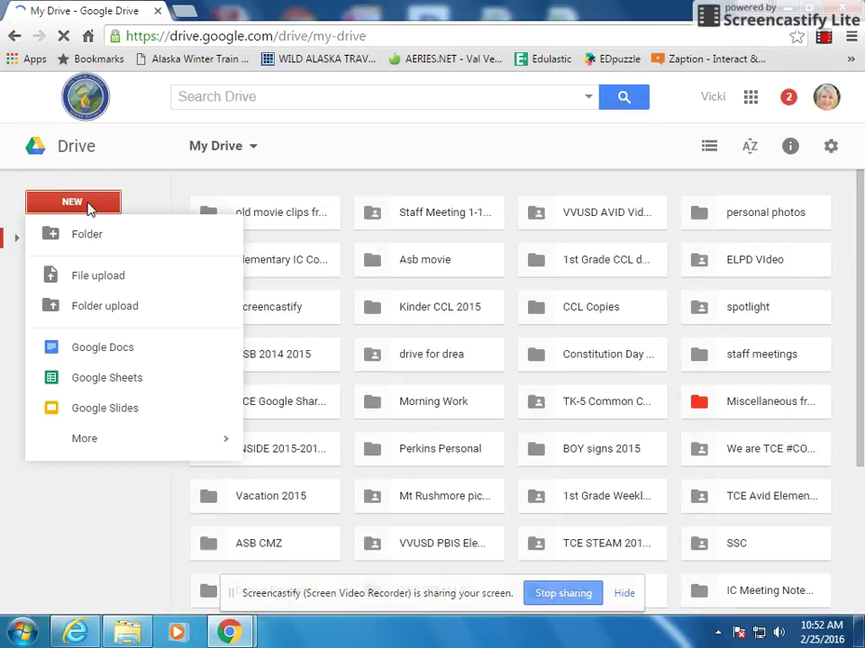
key(Escape)
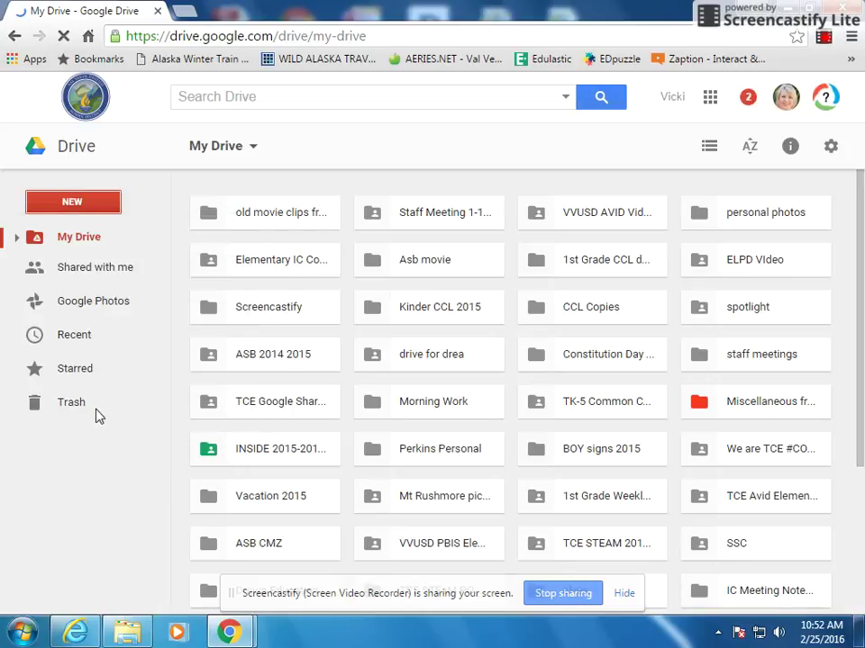
click(74, 203)
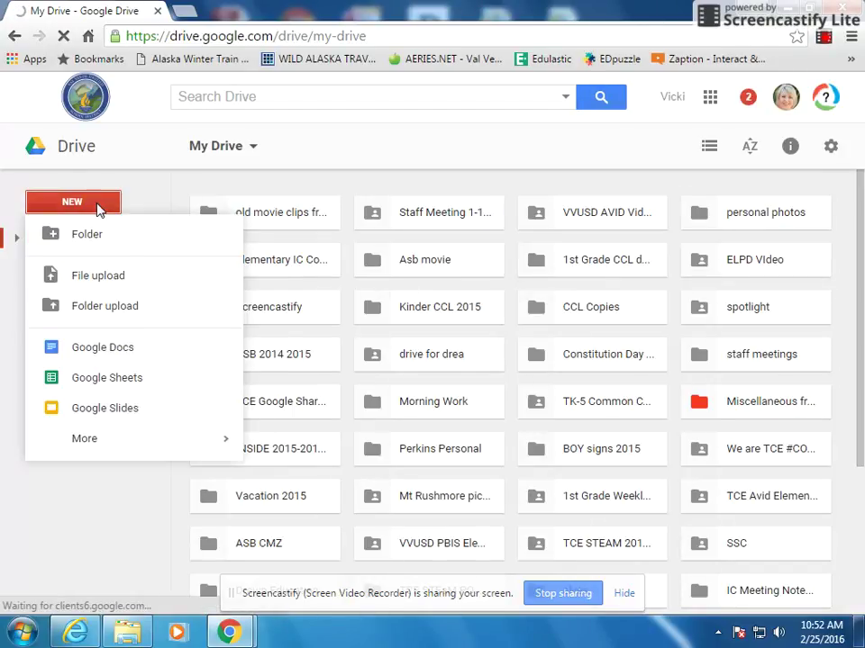
click(104, 410)
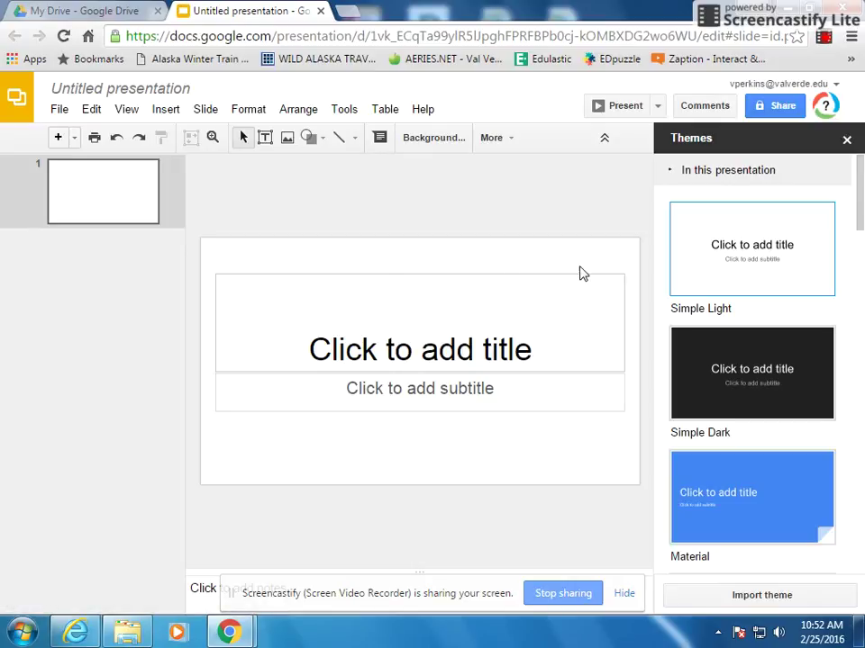
Close the Themes panel and cut the title and subtitle placeholders from the first slide
click(846, 142)
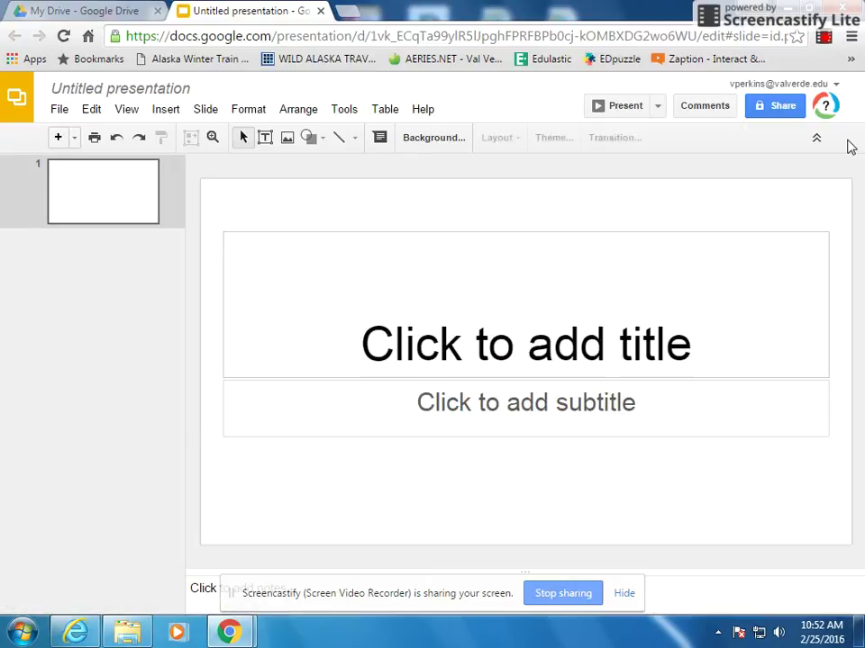
right_click(225, 235)
click(276, 249)
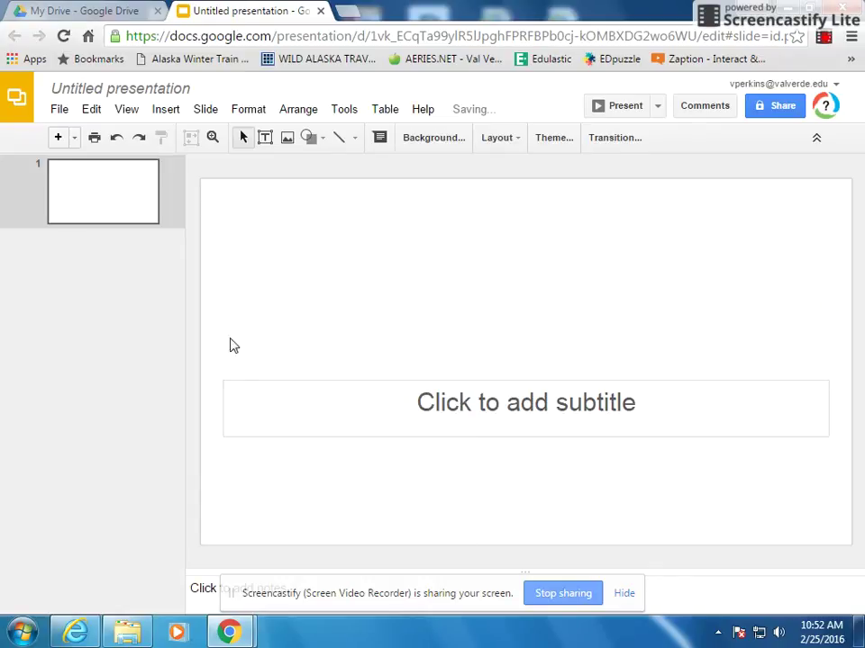
right_click(223, 381)
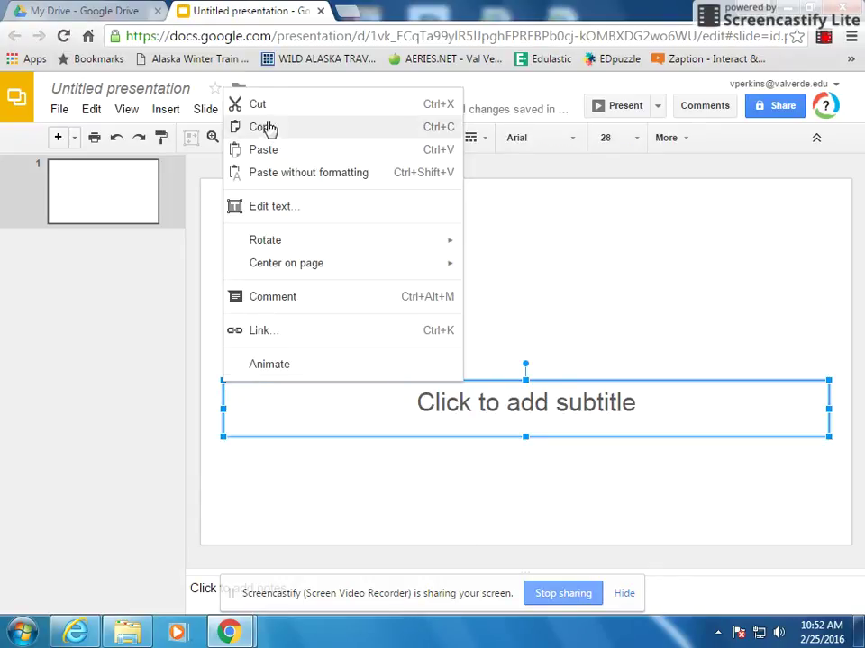
click(270, 106)
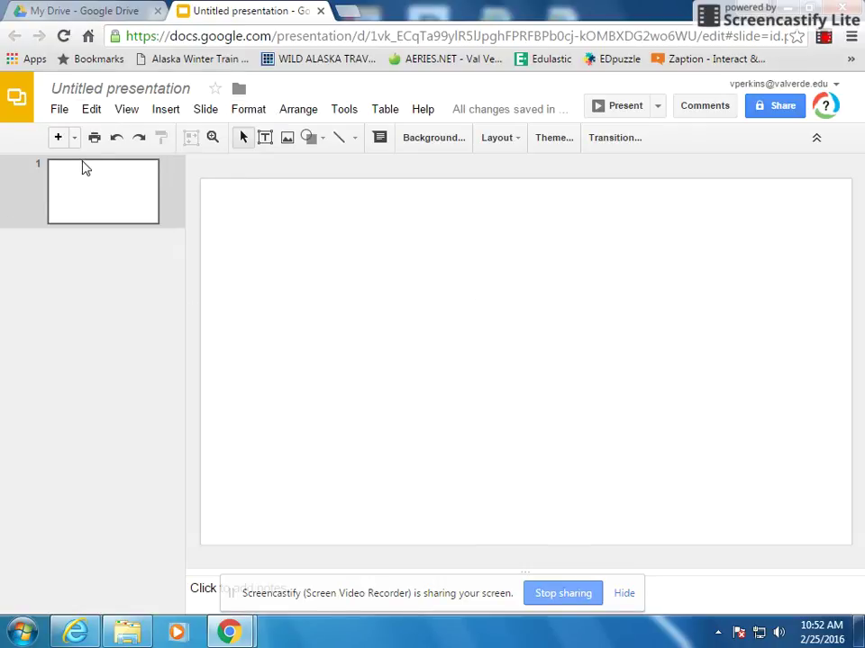
Change Page setup to a custom 8.5 × 11 inch portrait size
click(60, 111)
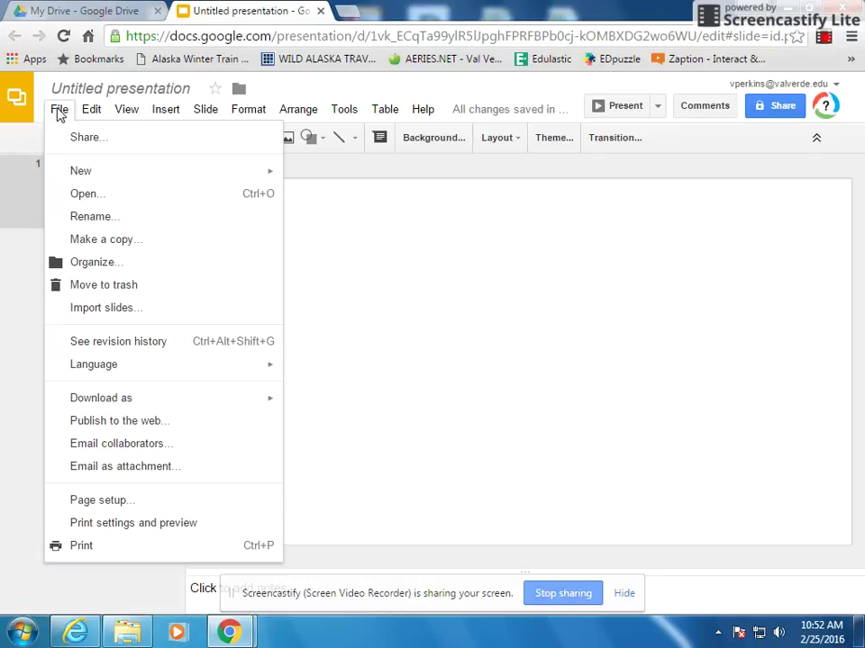
click(117, 503)
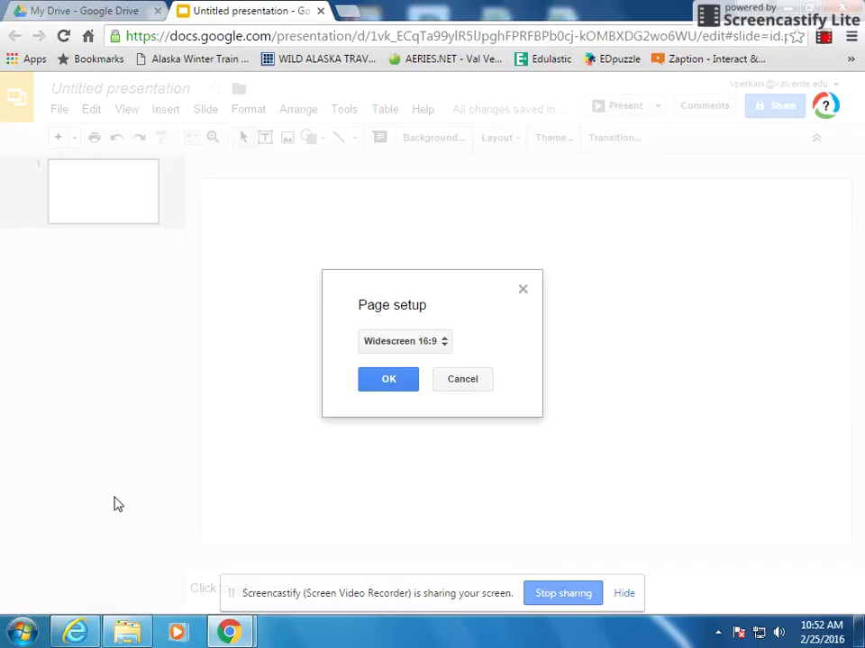
click(404, 343)
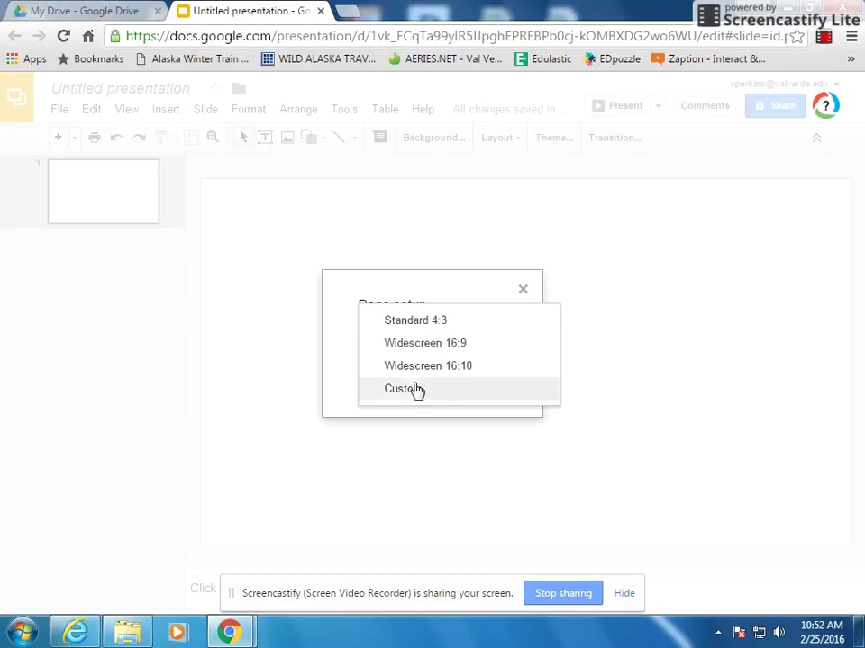
click(414, 389)
drag(393, 380, 354, 377)
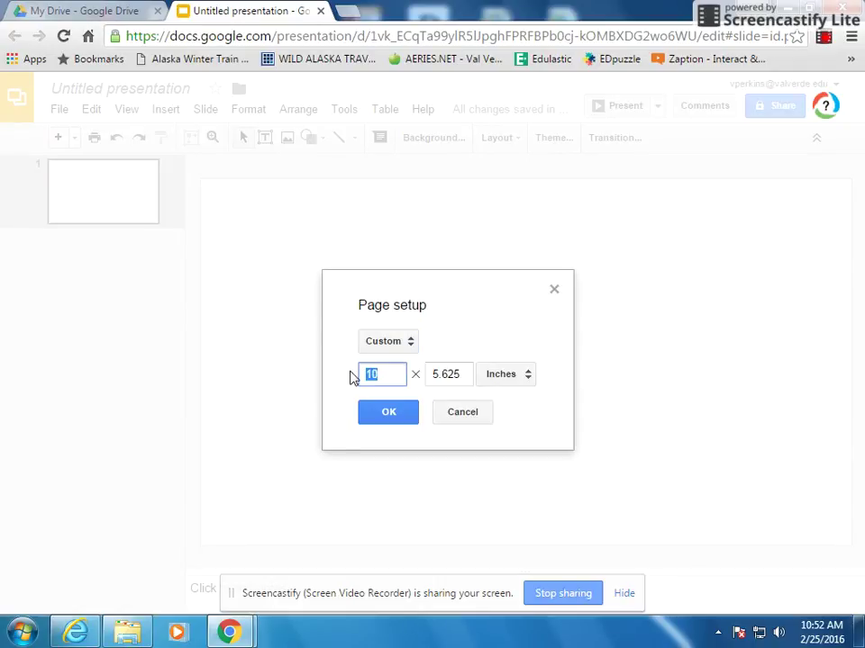
key(Tab)
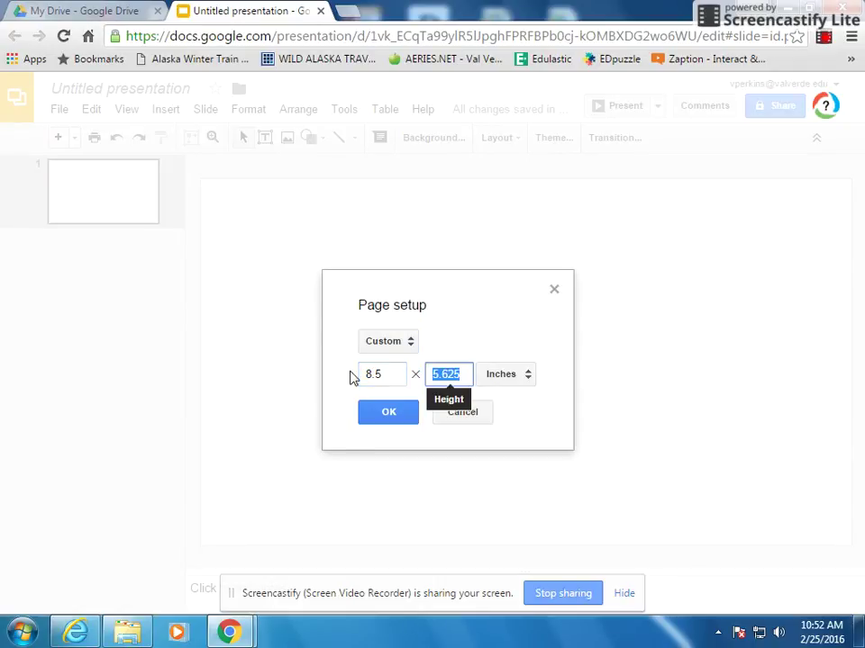
text(11)
key(Return)
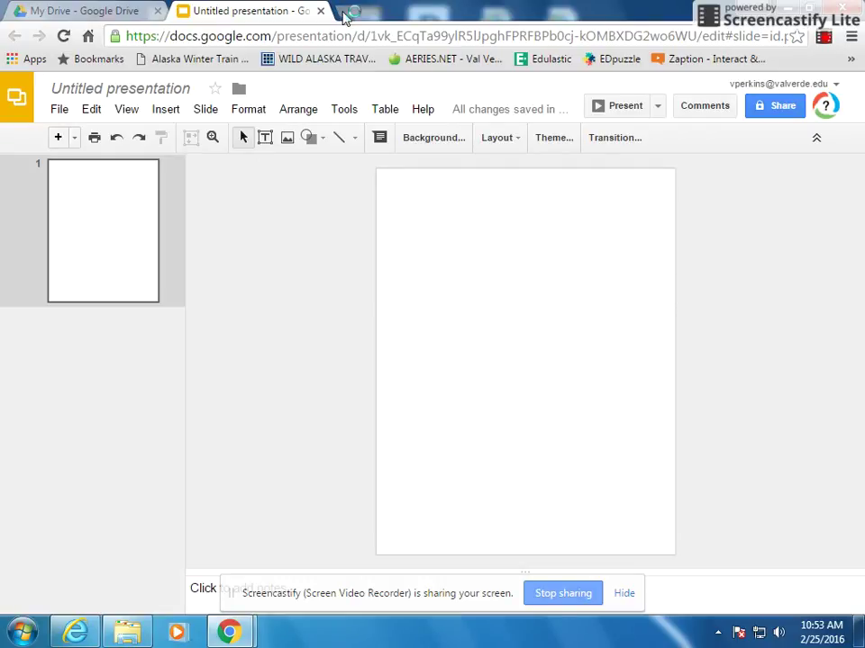
In a new browser tab, search Google for 'cool border'
click(341, 14)
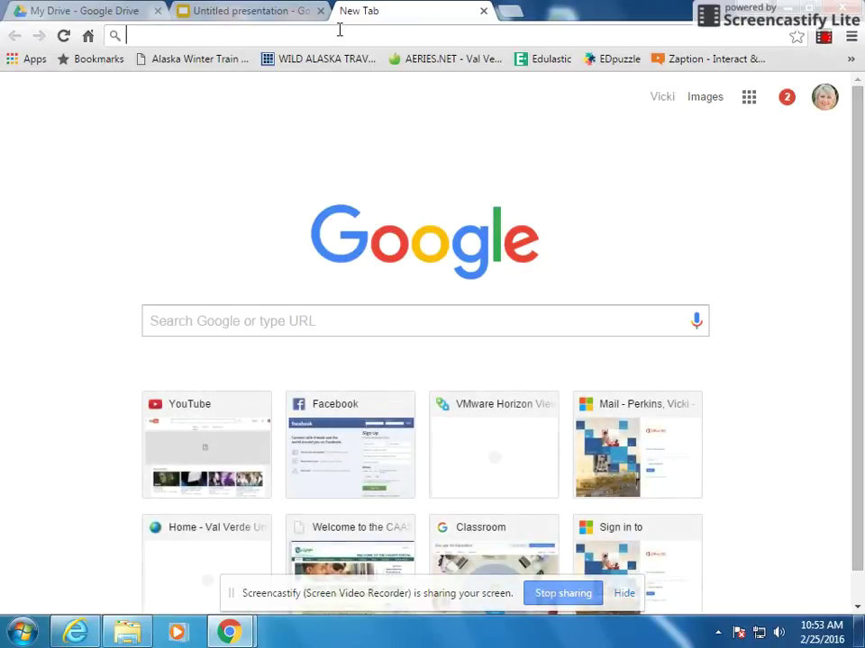
text(fancy)
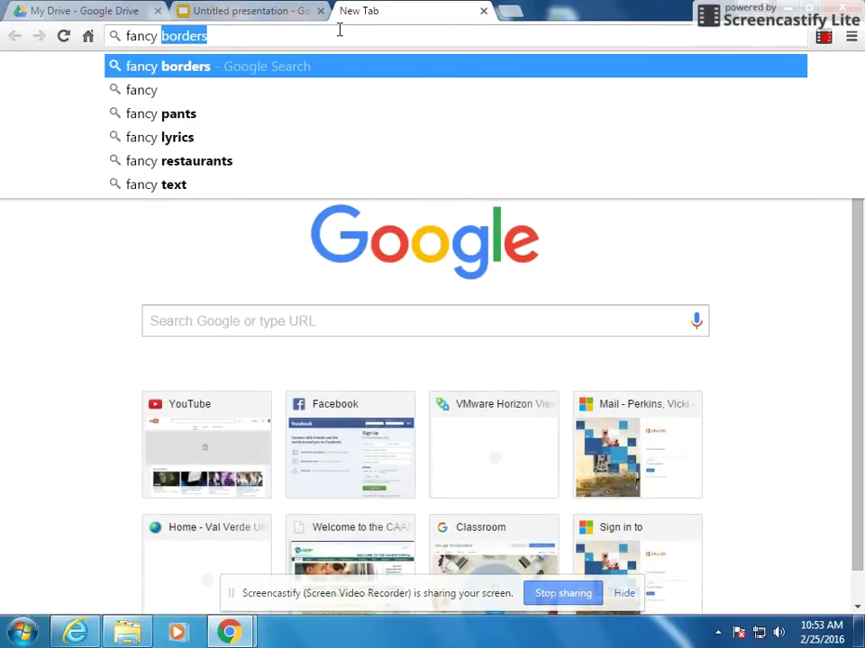
key(BackSpace)
key(BackSpace)
key(BackSpace)
key(BackSpace)
key(BackSpace)
key(BackSpace)
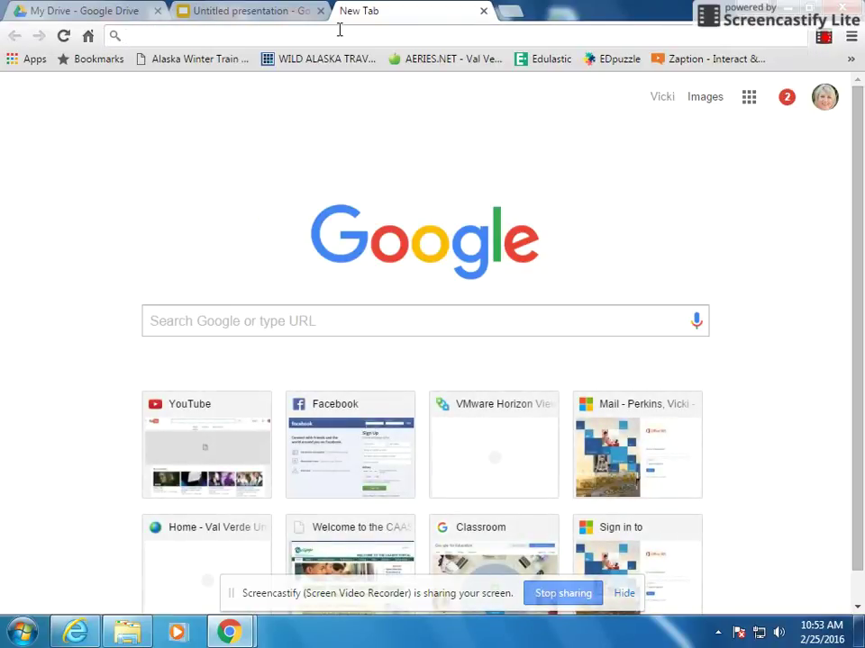
text(cool bord)
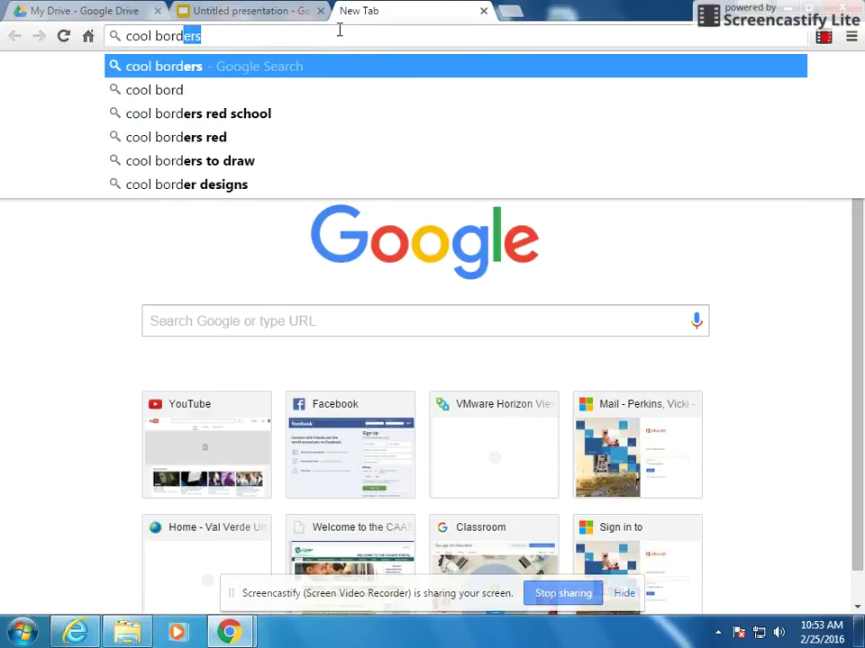
text(er)
key(Return)
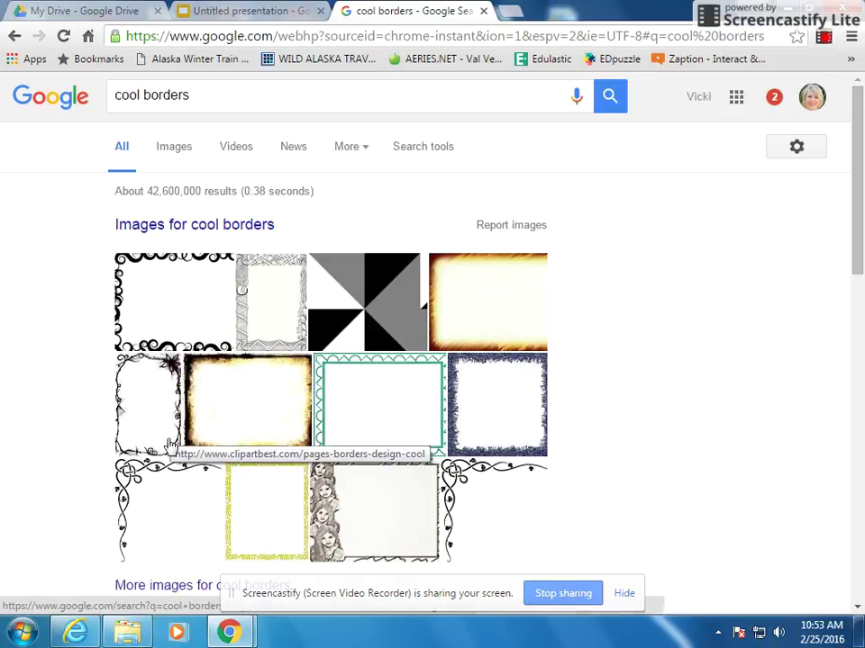
Preview the spooky cobweb border result and copy the image
click(137, 421)
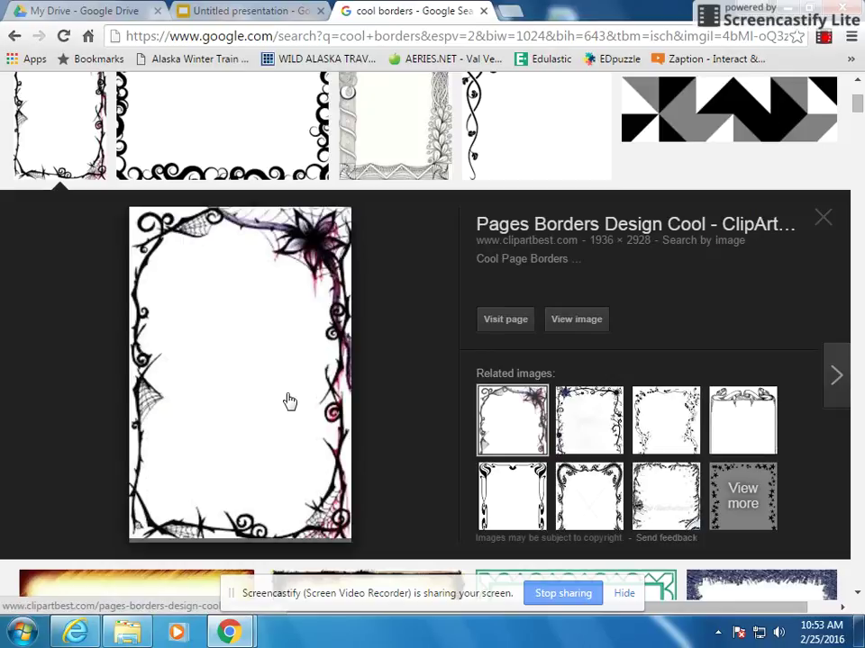
right_click(209, 297)
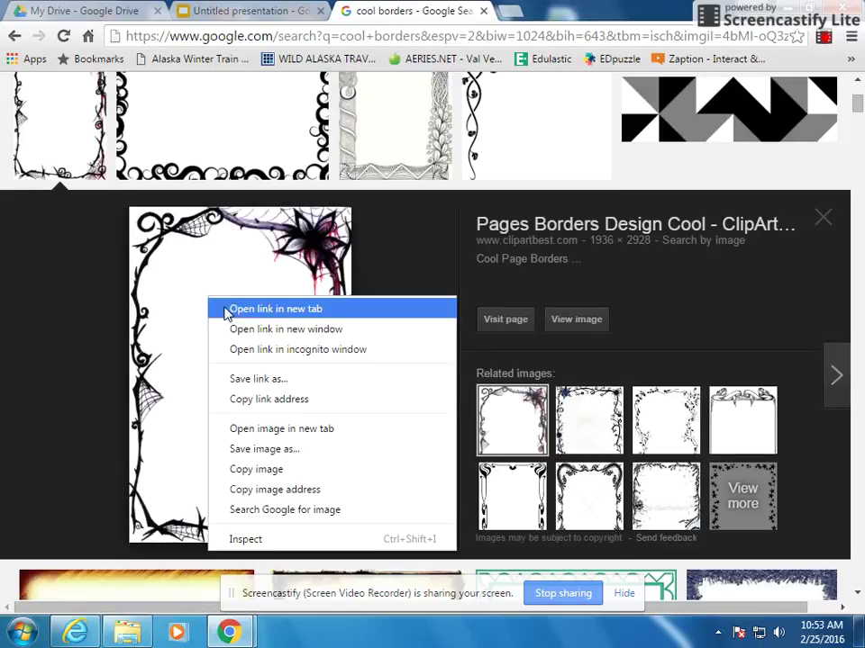
click(238, 469)
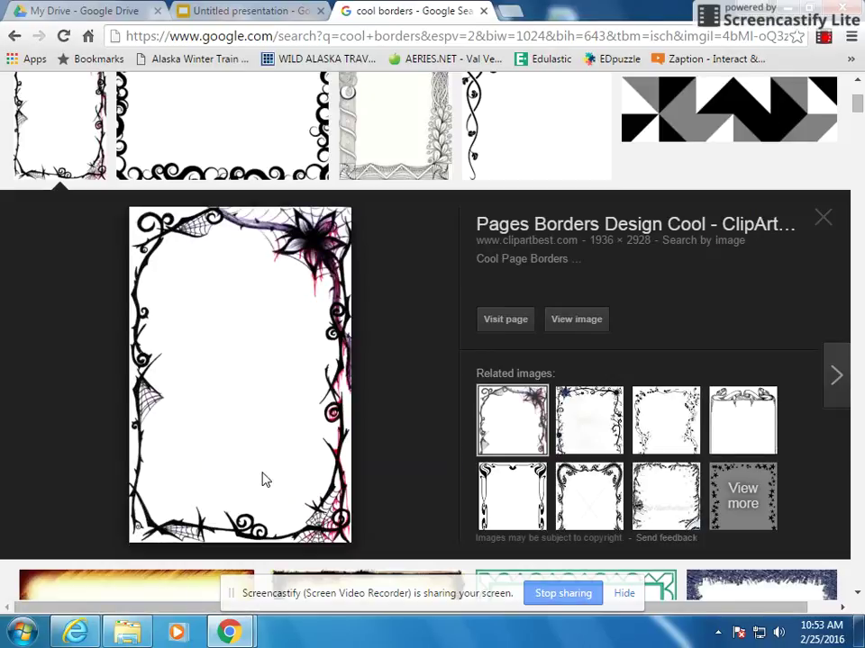
Paste the cobweb border onto the slide and stretch it to both side edges
click(239, 12)
right_click(502, 243)
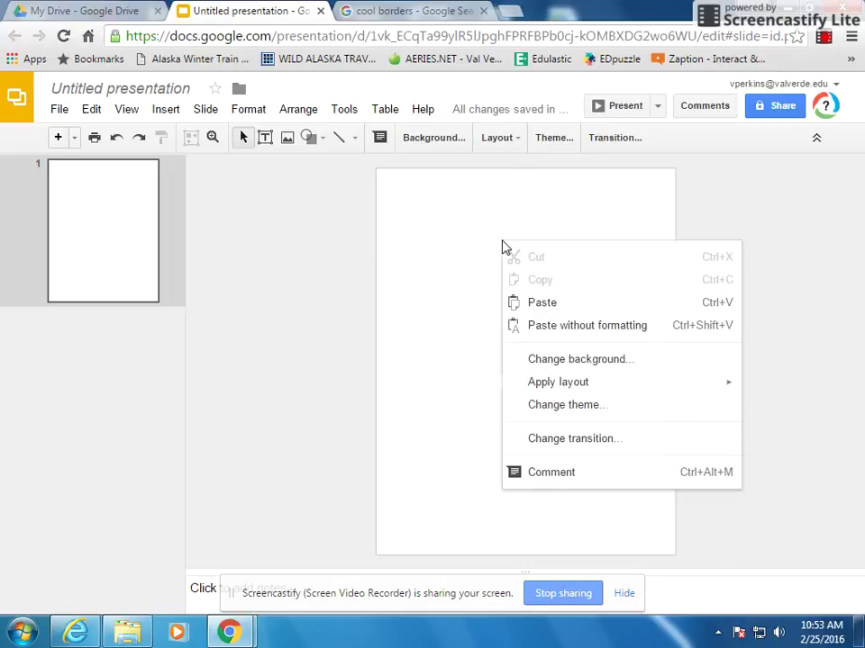
click(541, 305)
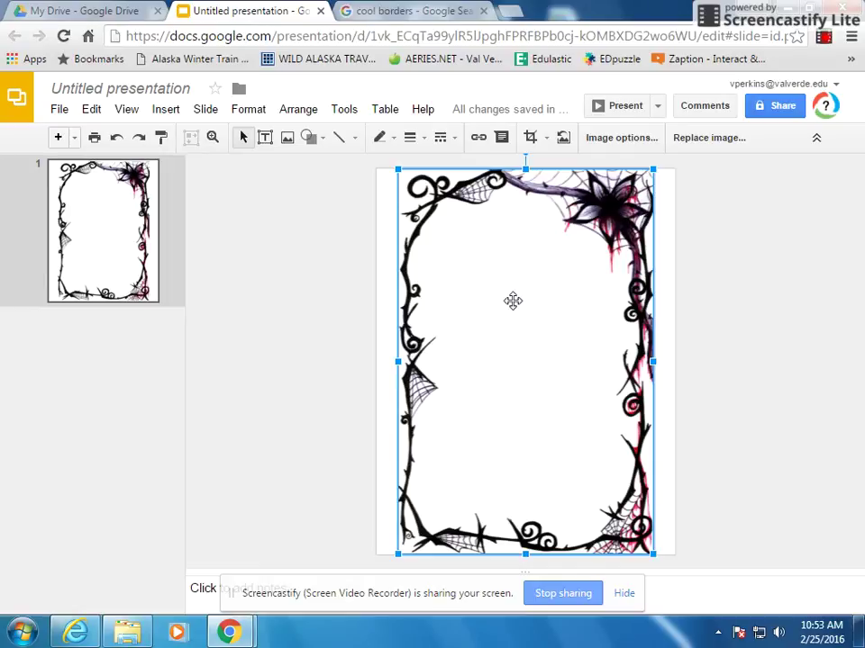
drag(396, 362, 376, 361)
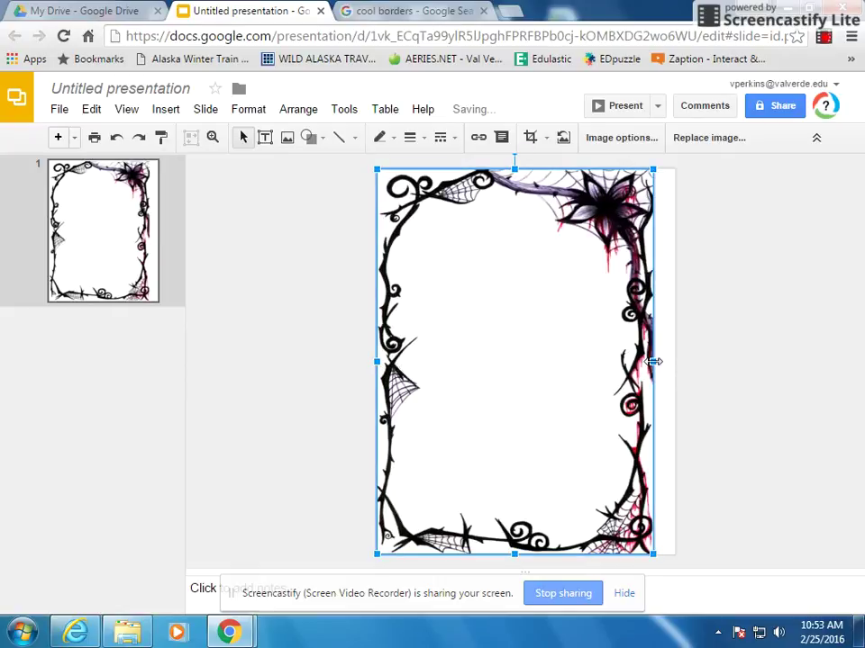
drag(660, 361, 682, 360)
click(779, 340)
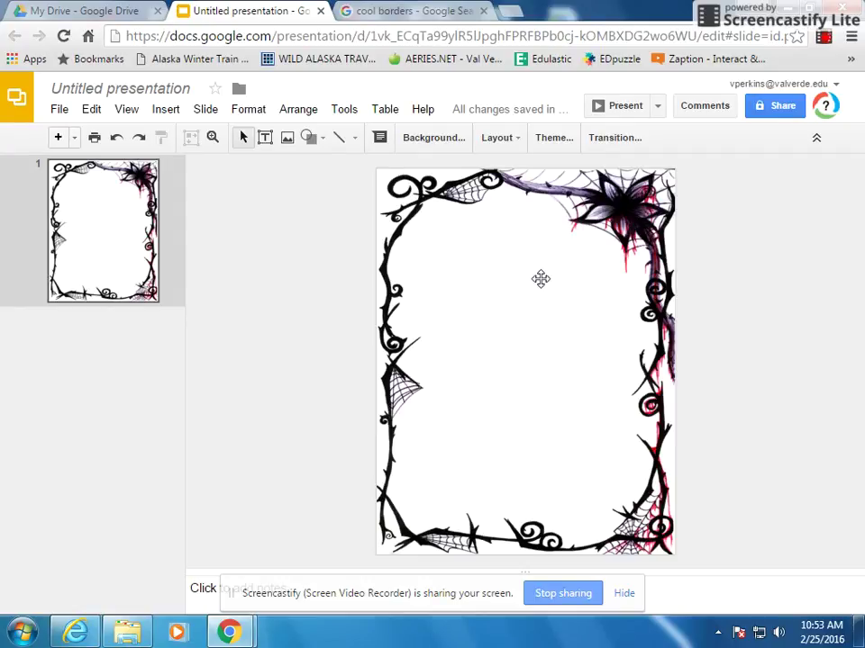
Insert word art reading 'Book Club' onto the slide
click(166, 109)
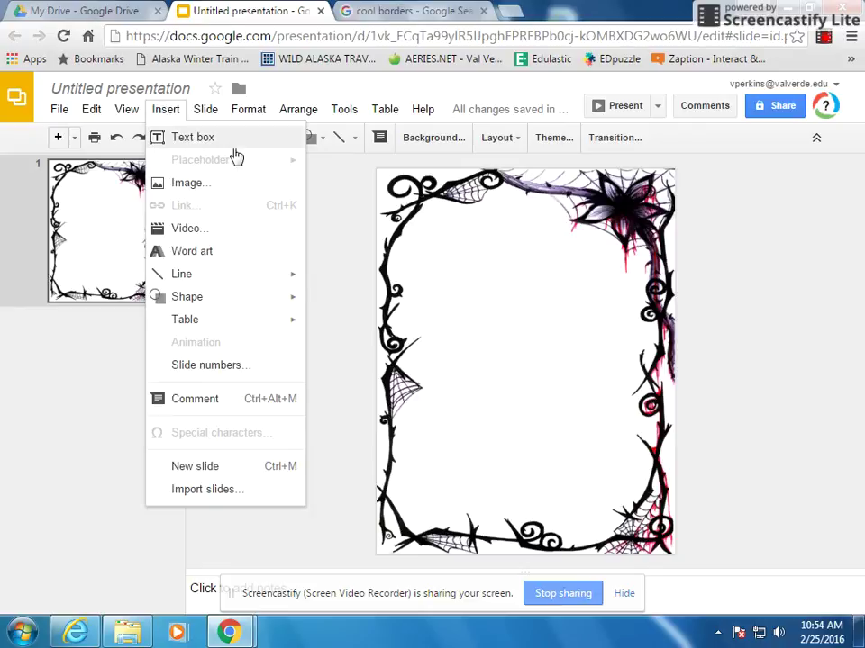
click(171, 253)
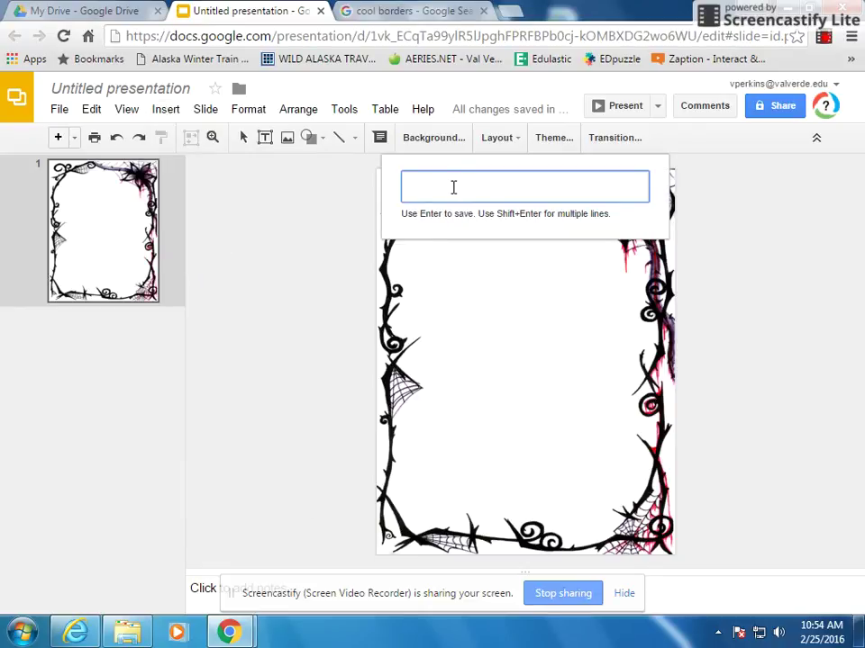
text(Book Club)
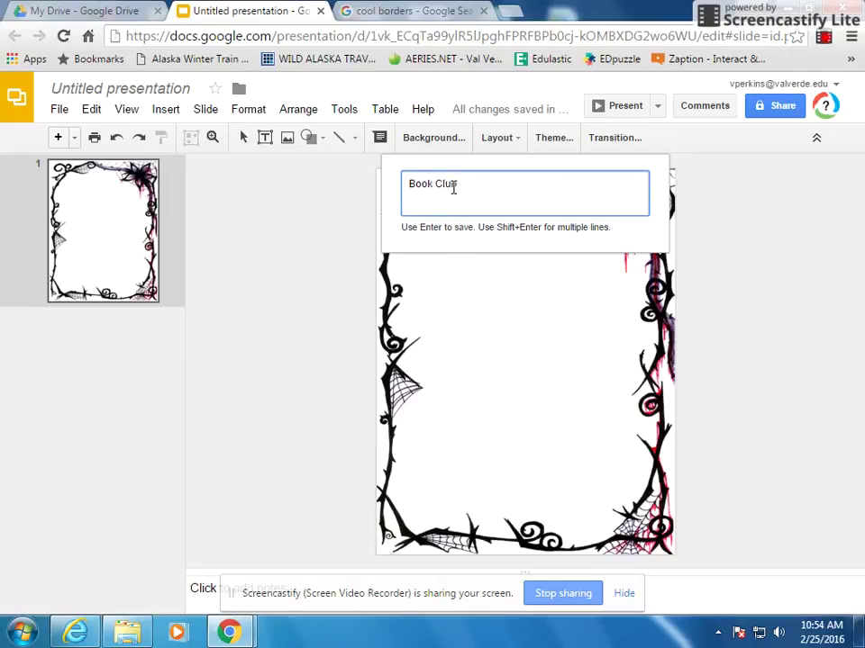
key(Return)
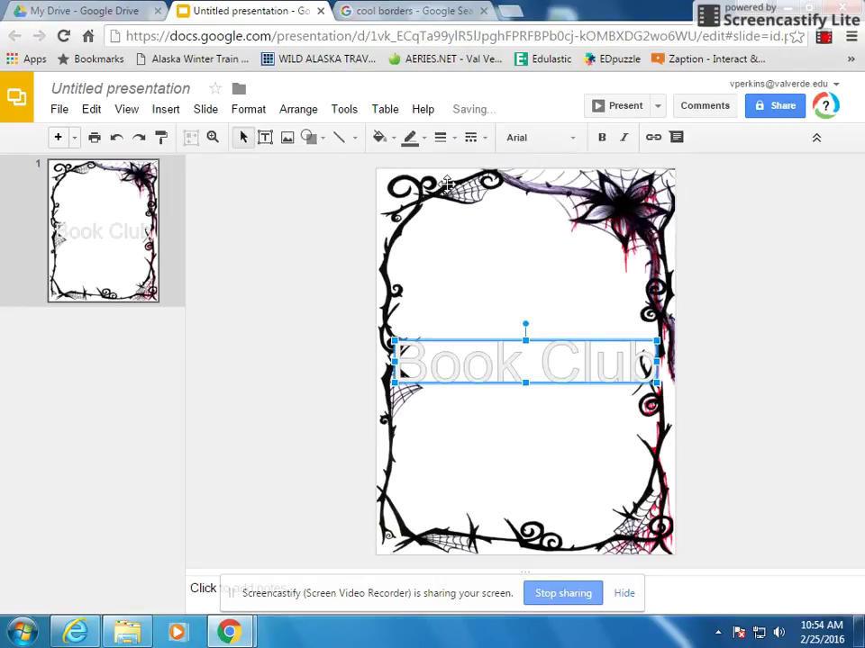
Change the Book Club word art font to Shadows Into Light
click(574, 140)
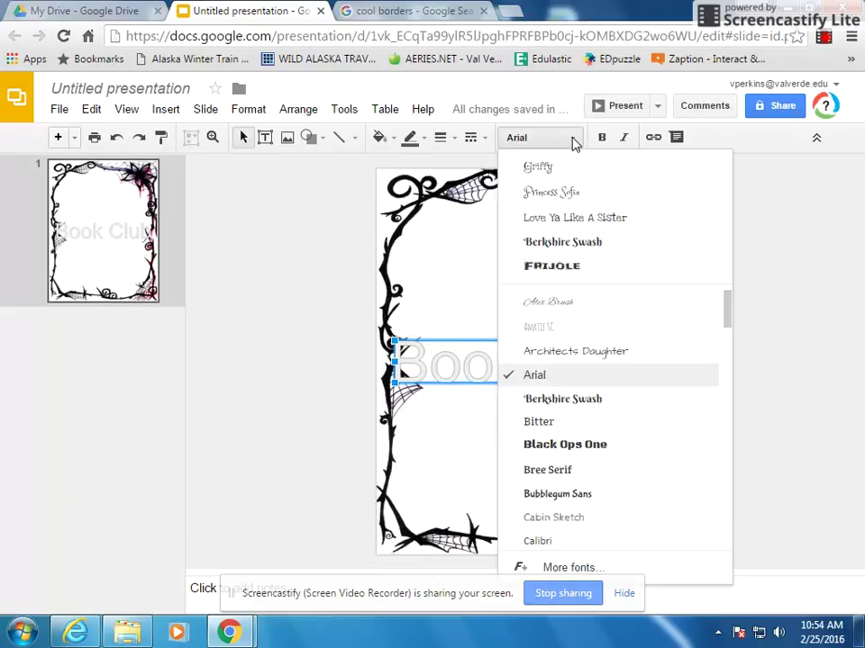
scroll(601, 405, down, 5)
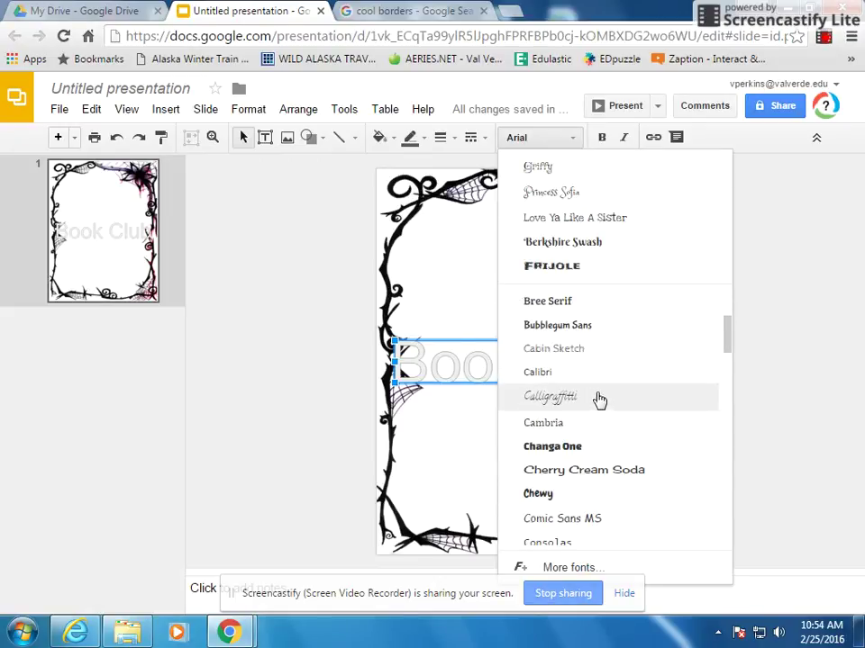
scroll(597, 396, down, 2)
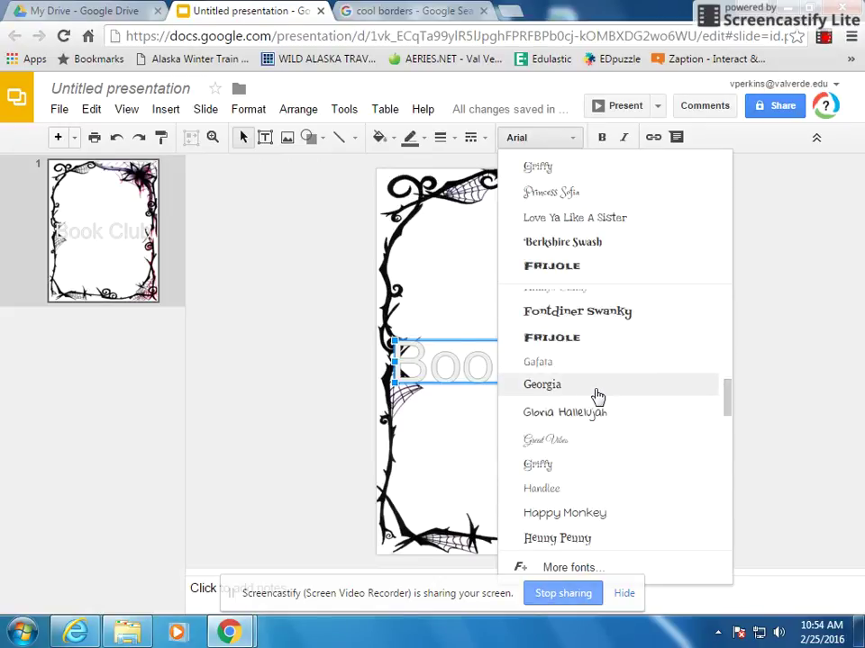
scroll(597, 397, down, 2)
scroll(597, 396, down, 2)
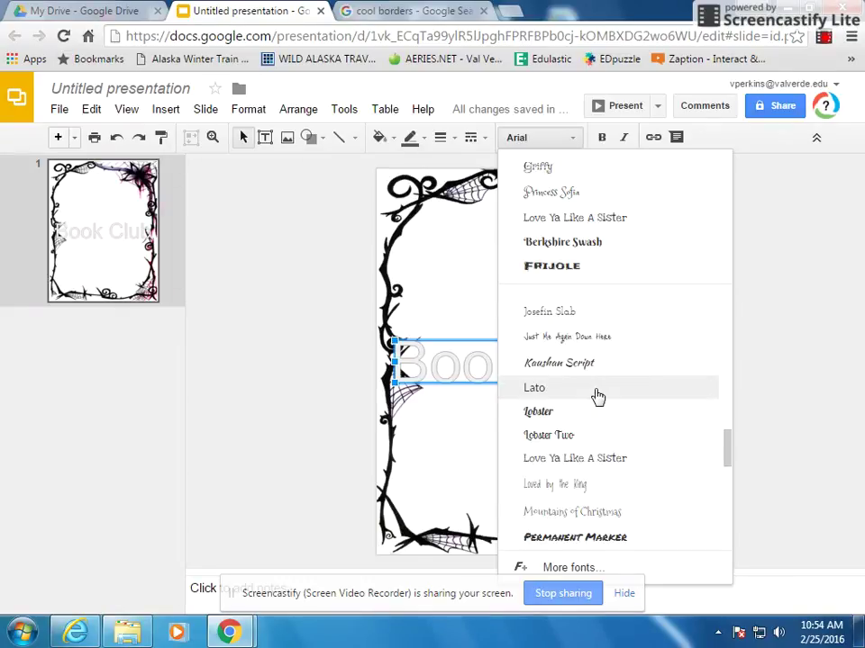
scroll(597, 396, down, 4)
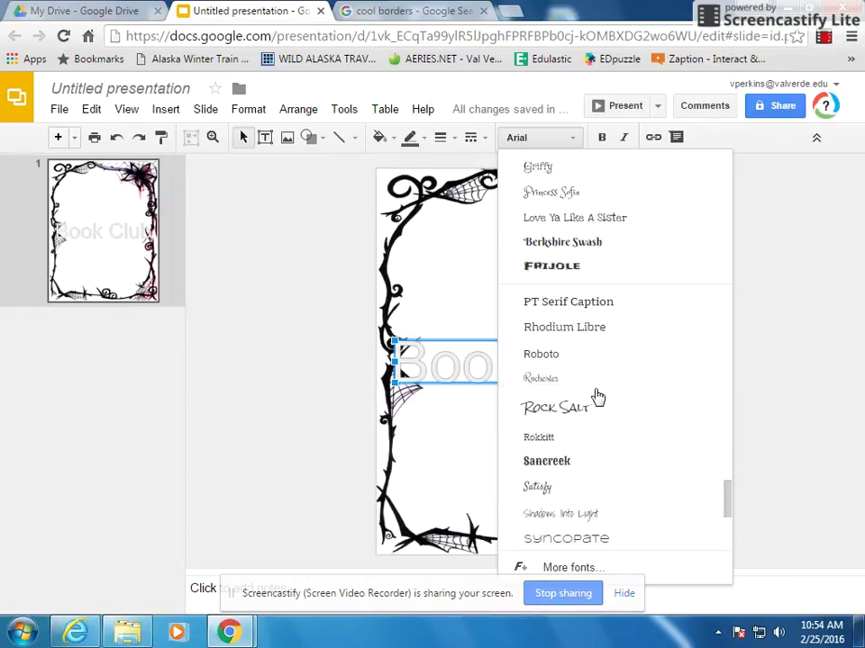
scroll(597, 396, down, 1)
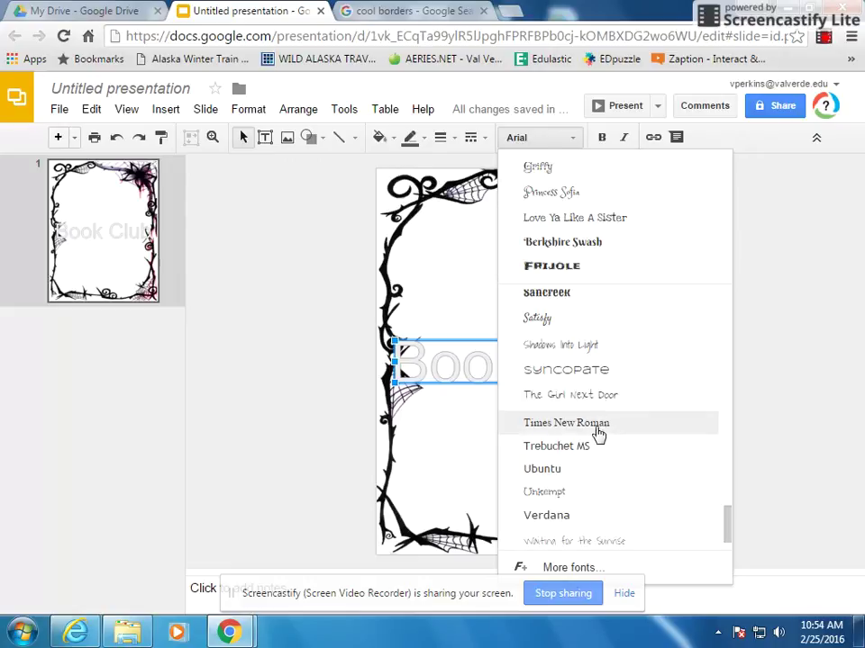
click(606, 348)
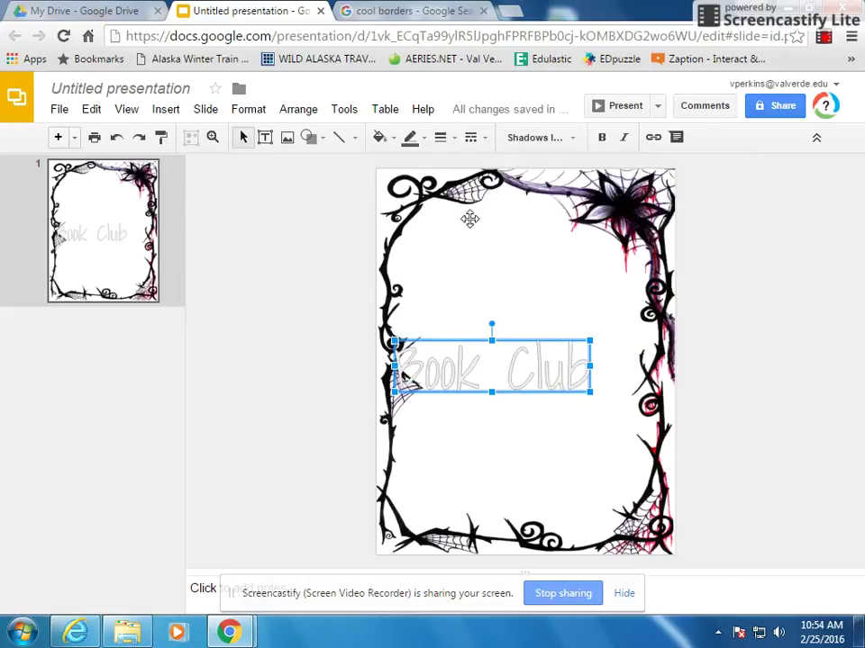
click(393, 139)
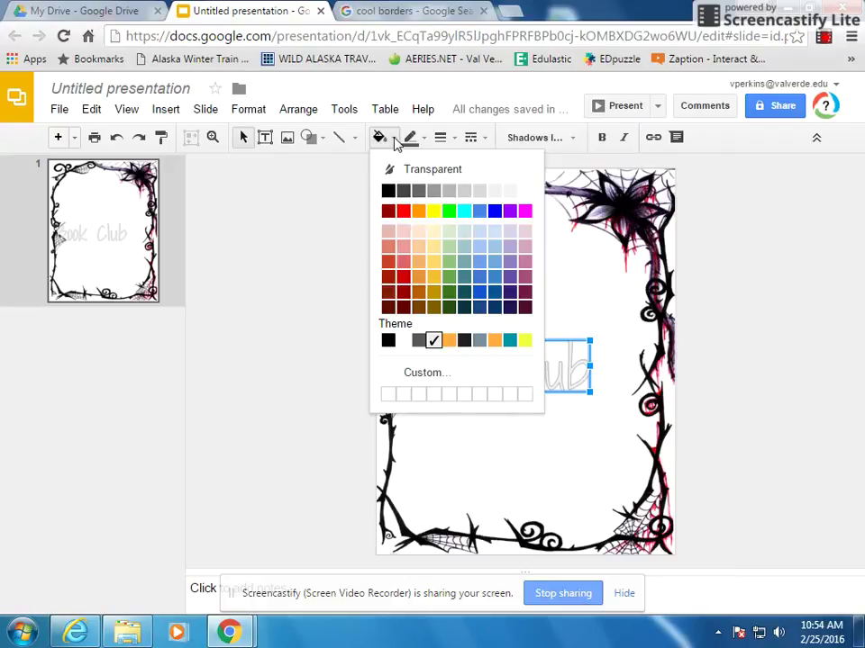
Give Book Club a purple fill and 4px black outline, then enlarge it and move it up
click(509, 264)
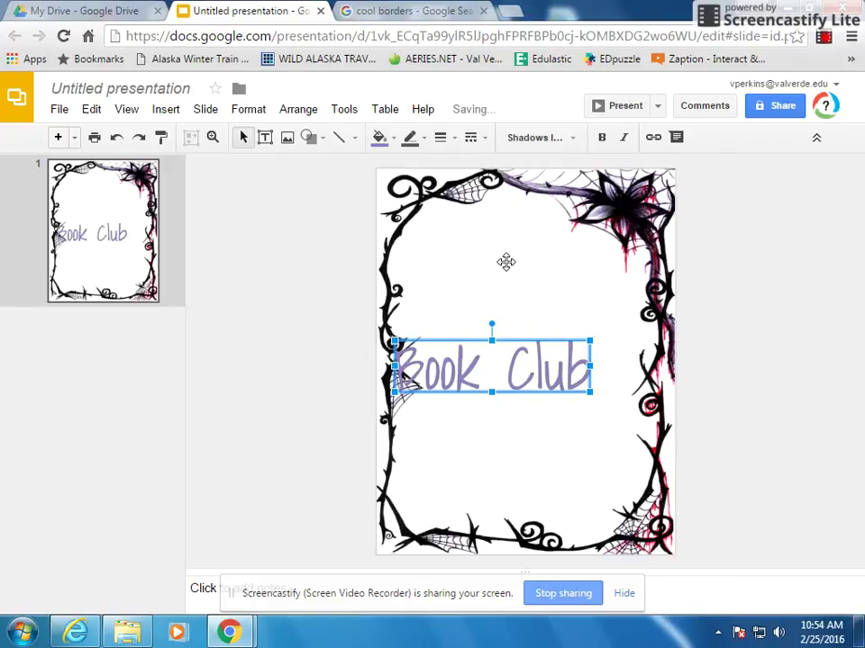
click(424, 142)
click(417, 190)
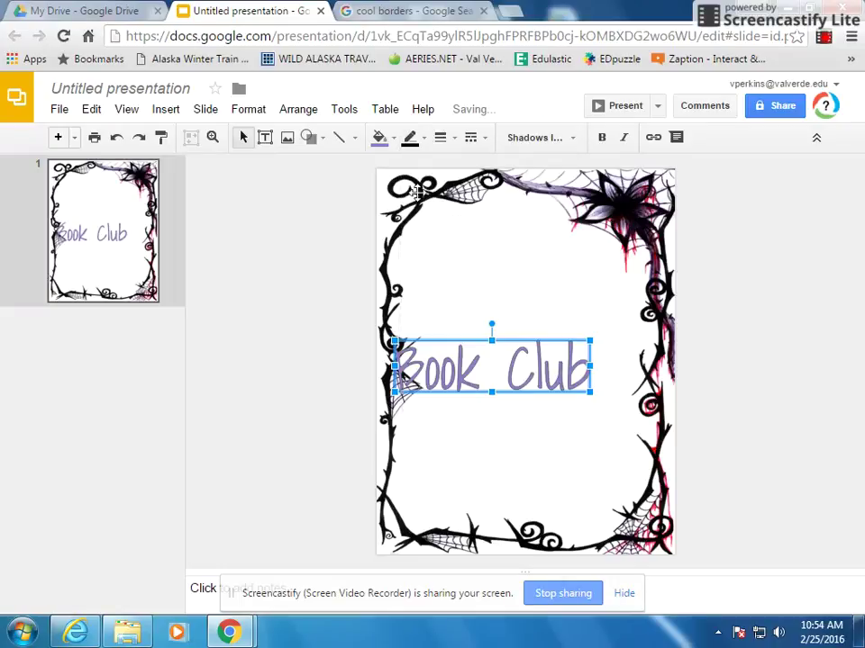
click(449, 138)
click(473, 237)
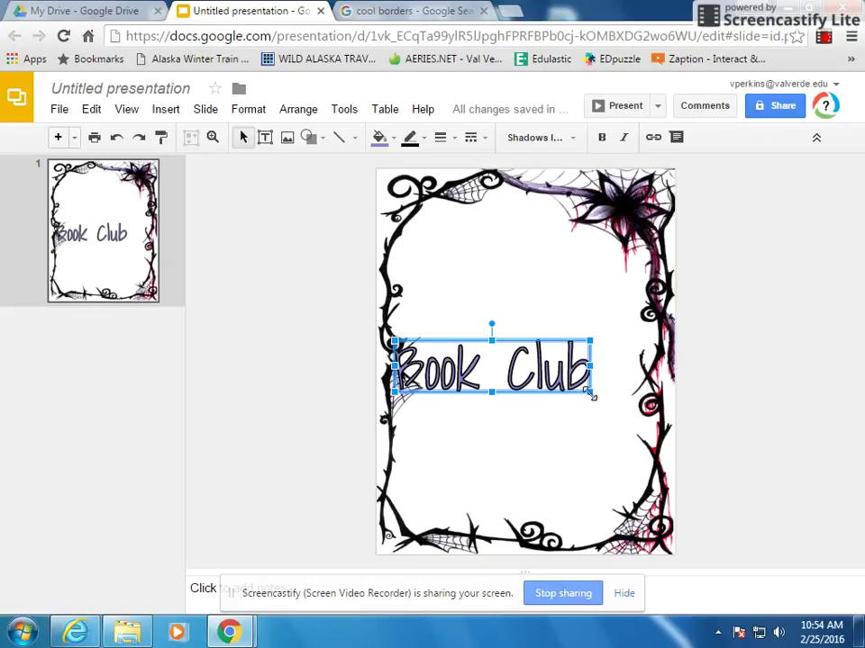
drag(591, 393, 632, 426)
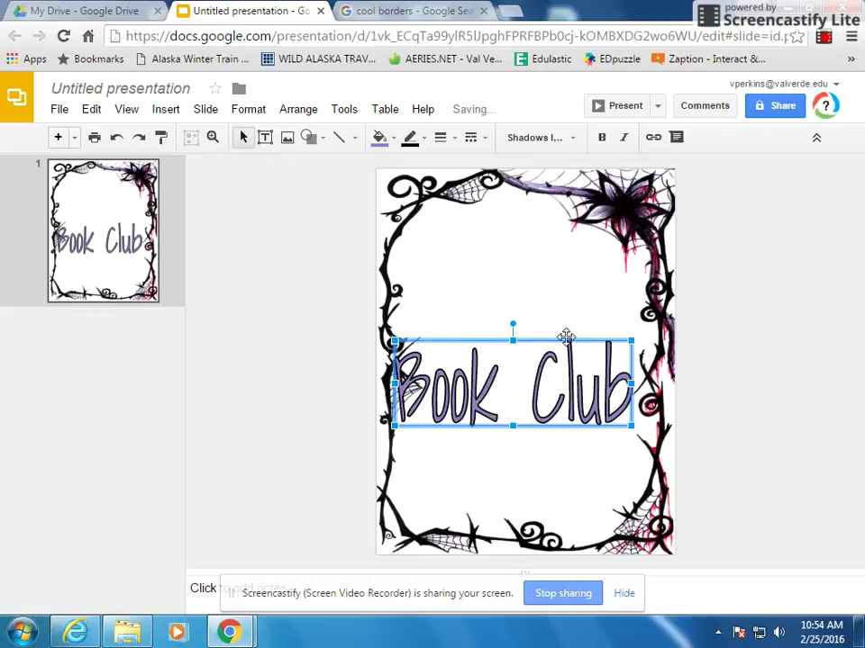
drag(566, 337, 569, 250)
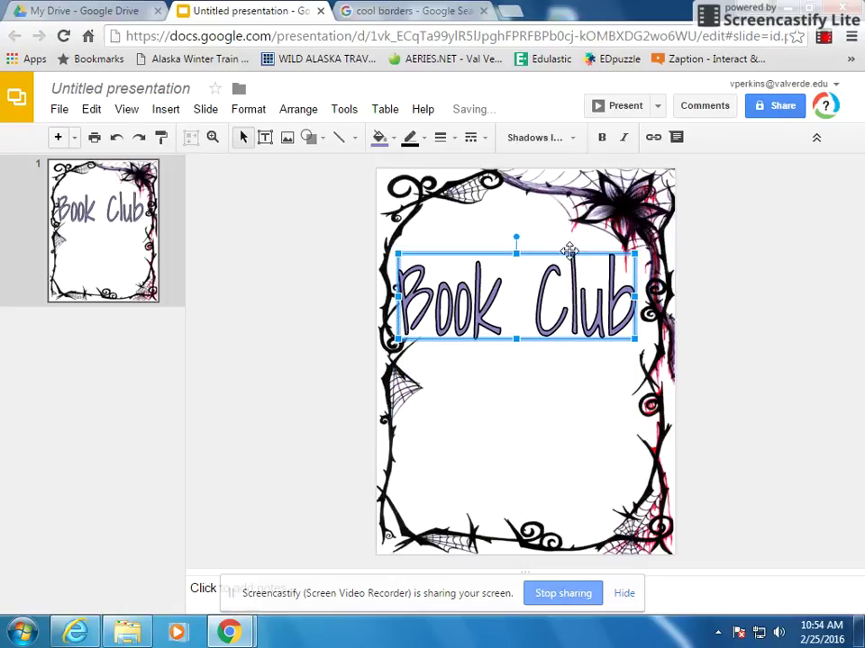
Switch Book Club to Princess Sofia and resize it to fit inside the border's top
click(572, 138)
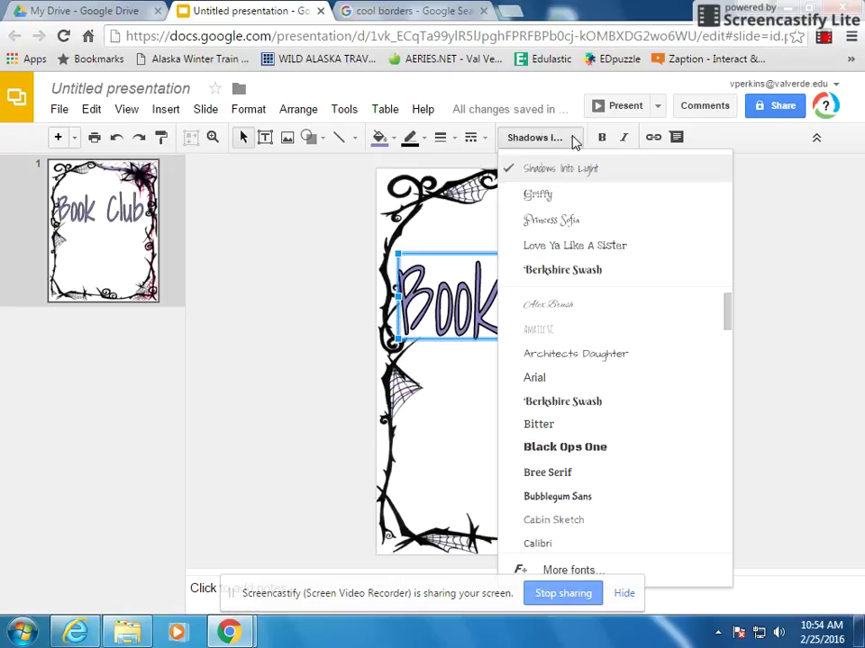
click(560, 220)
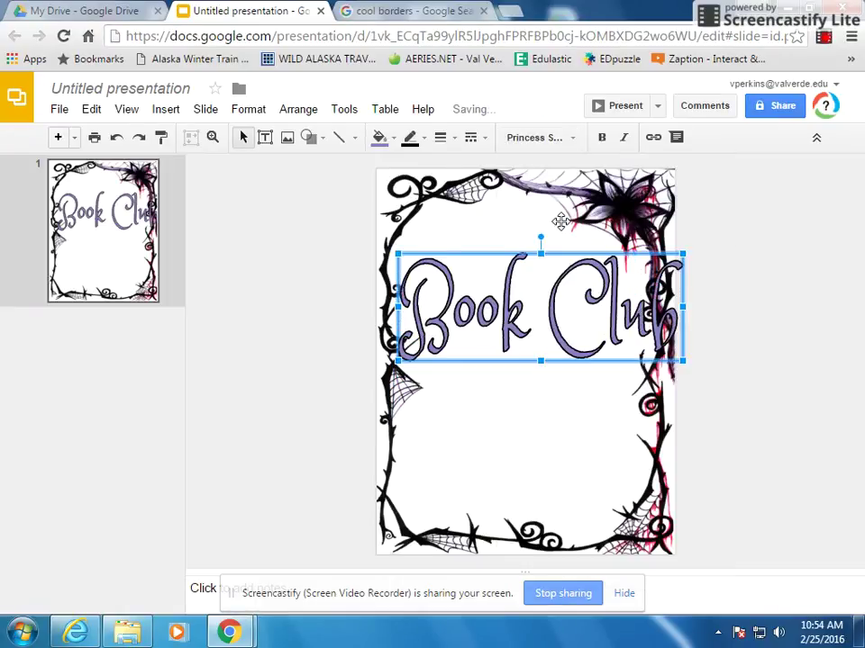
drag(397, 254, 440, 288)
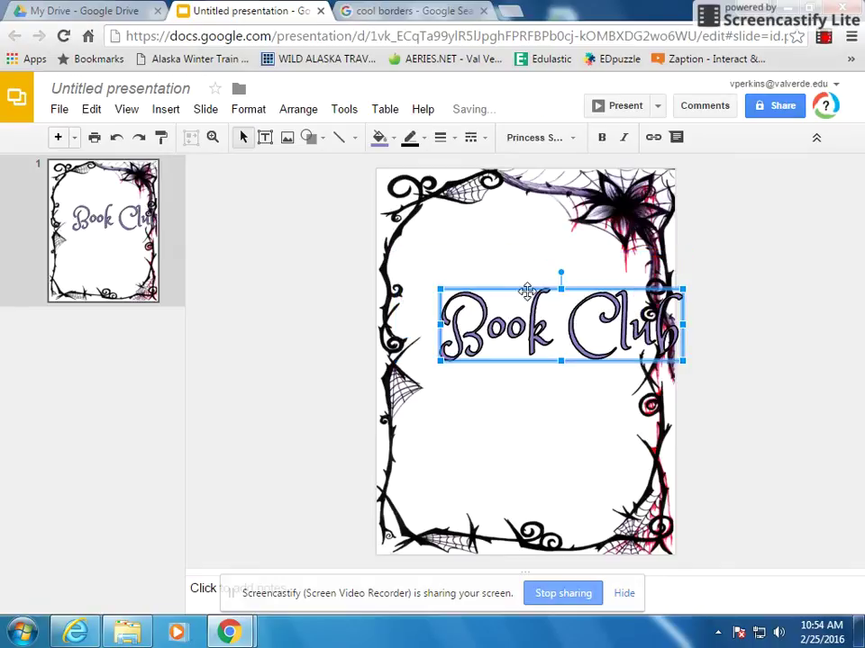
drag(530, 289, 479, 255)
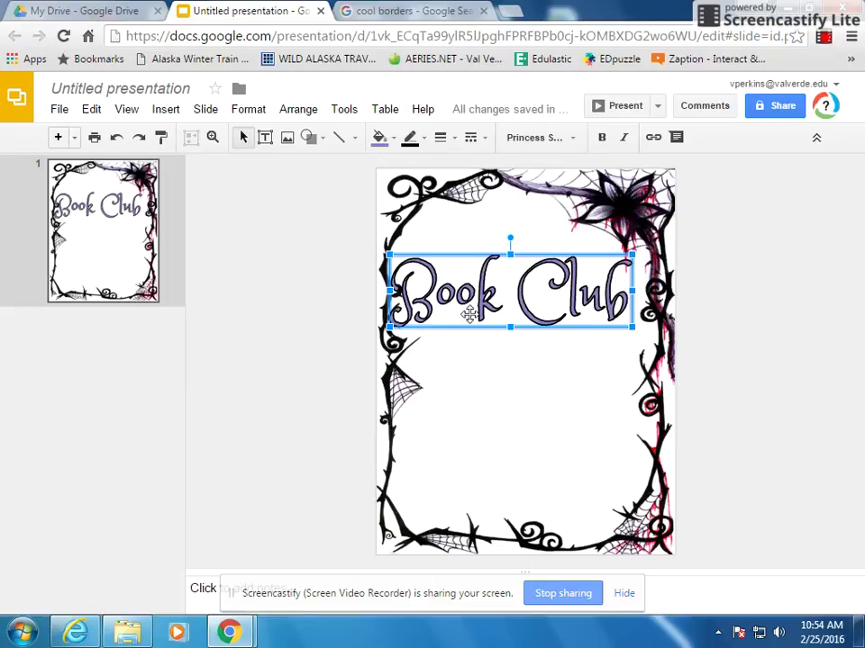
drag(470, 312, 441, 254)
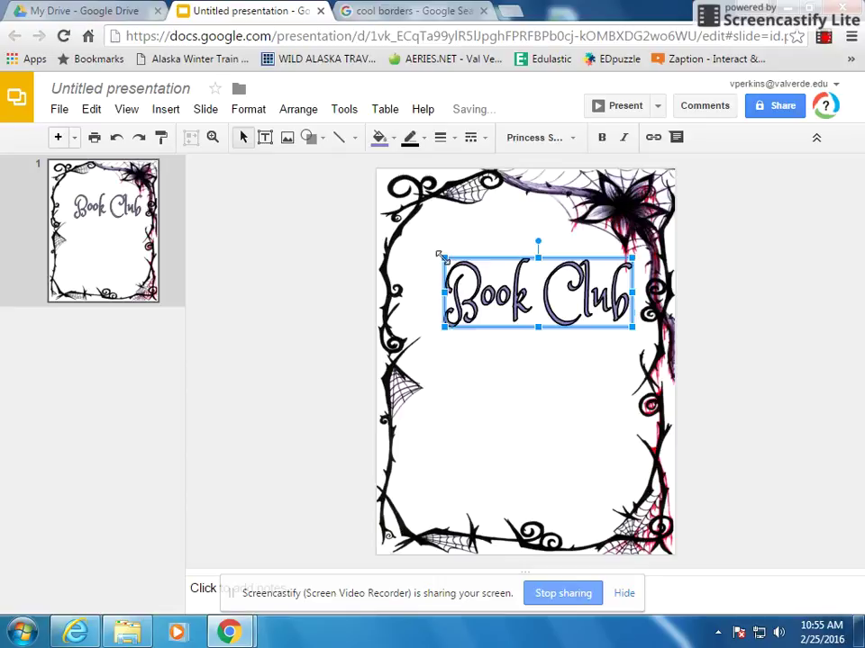
drag(433, 252, 413, 256)
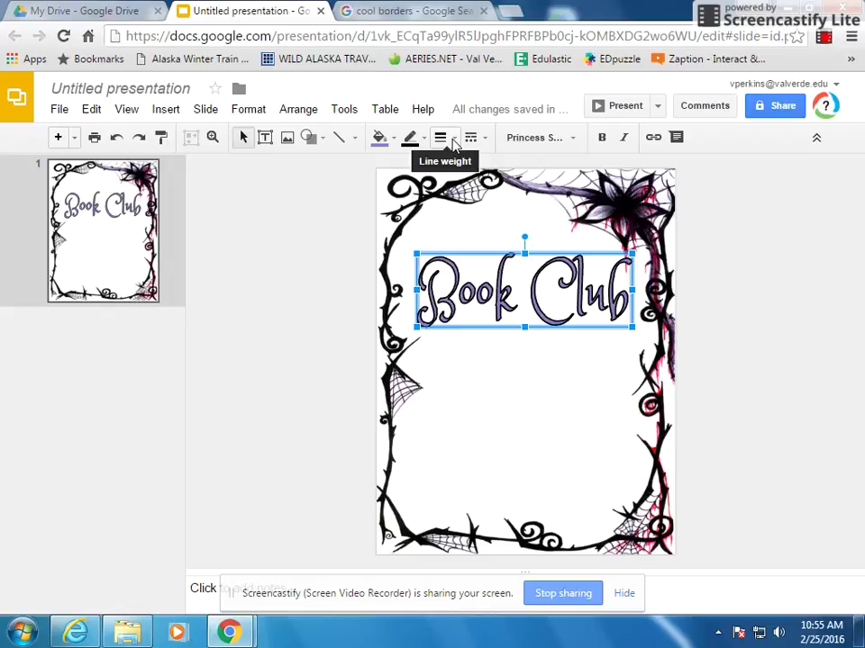
Nudge the Book Club title slightly up and to the left
click(169, 112)
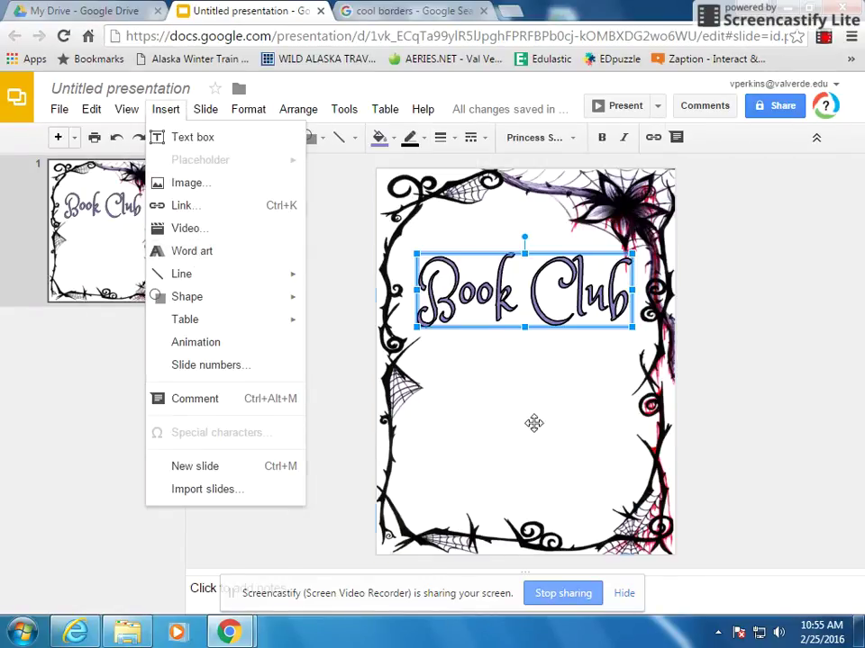
click(535, 422)
click(521, 250)
drag(520, 248, 506, 239)
click(550, 365)
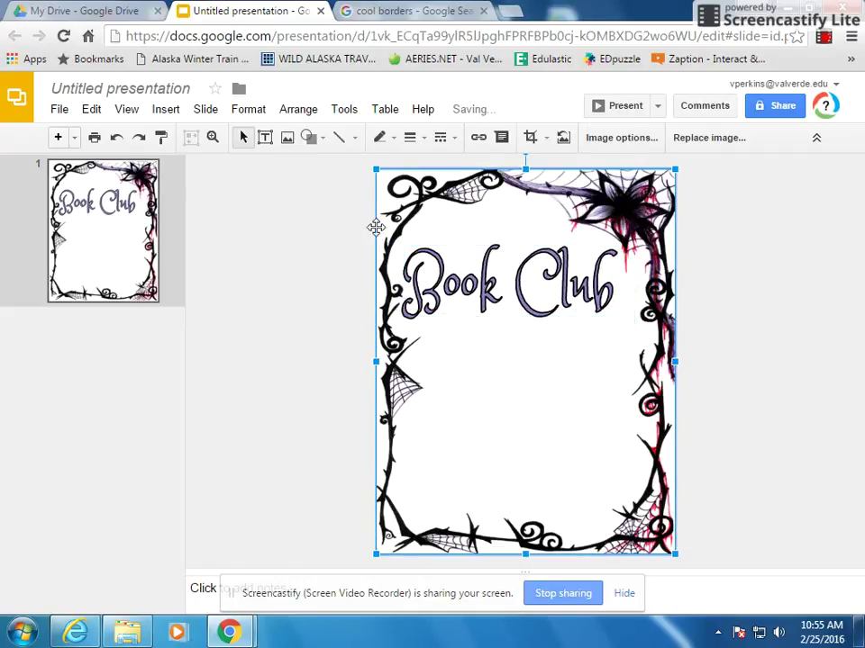
Draw a new text box below the Book Club title
click(166, 110)
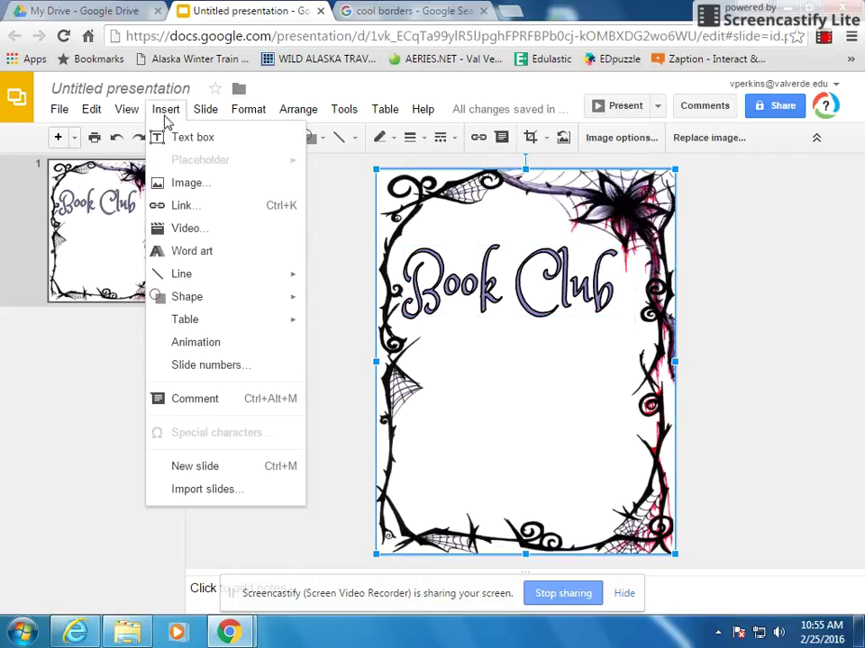
click(181, 140)
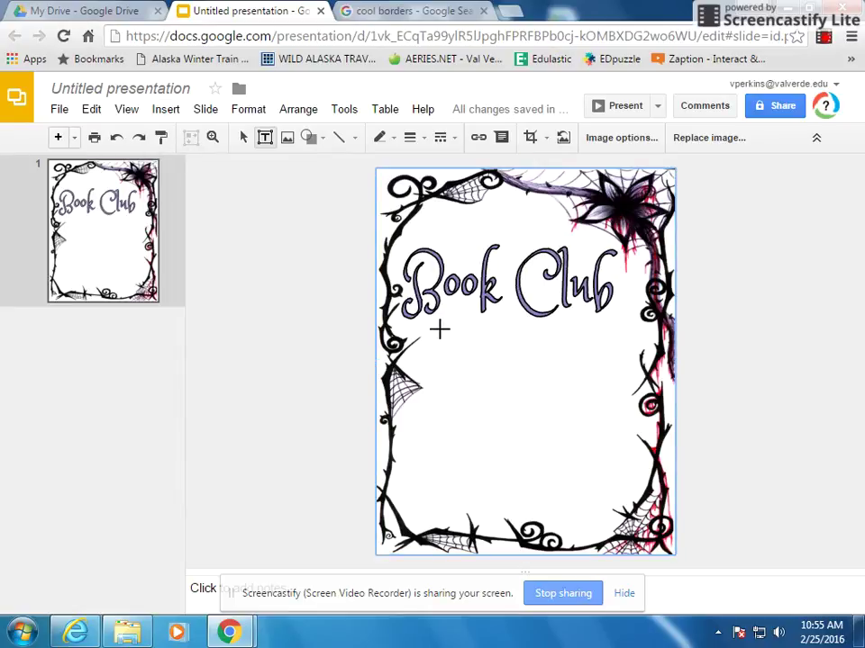
drag(439, 329, 589, 416)
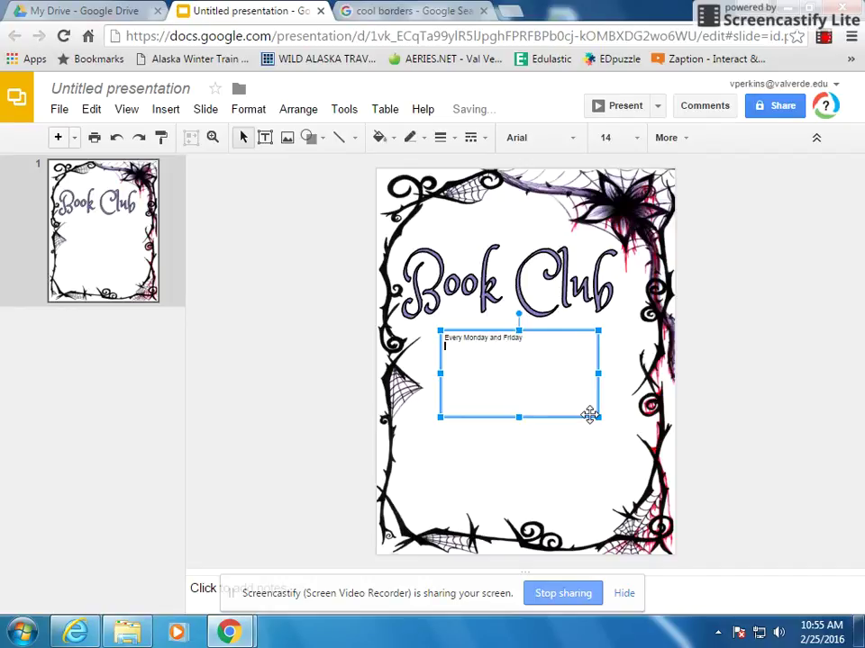
Type the Monday and Friday meeting details and 'Don't get caught in the "web"' below the title, then select the text
text(beginning next Week)
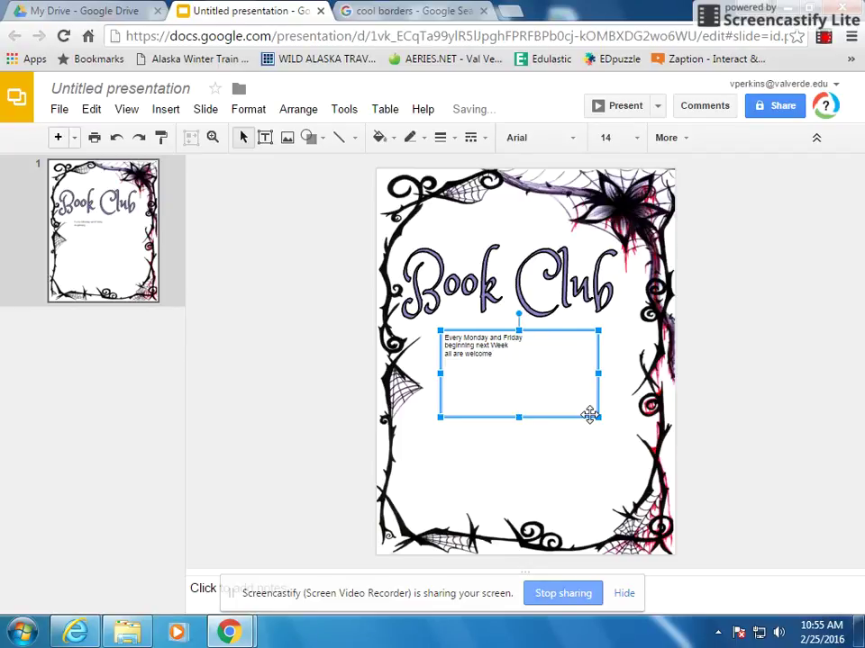
key(Return)
text(do)
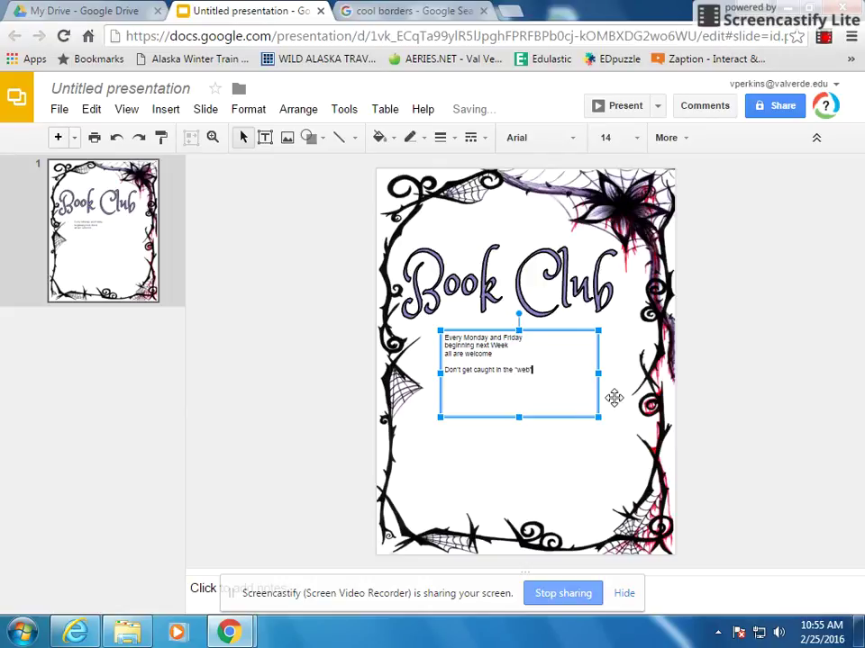
key(ctrl+a)
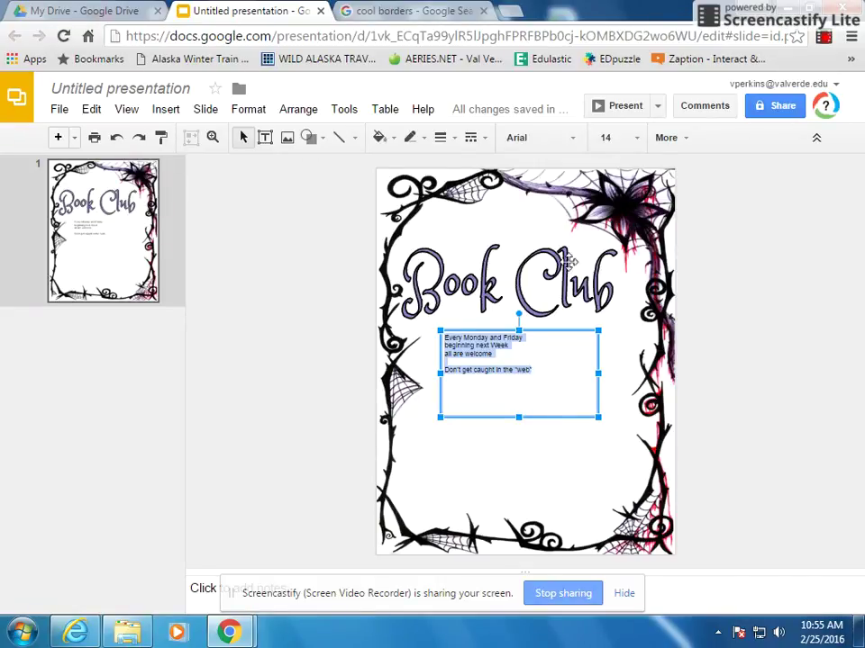
Set the meeting details text to the Shadows Into Light font, centre-aligned
click(573, 139)
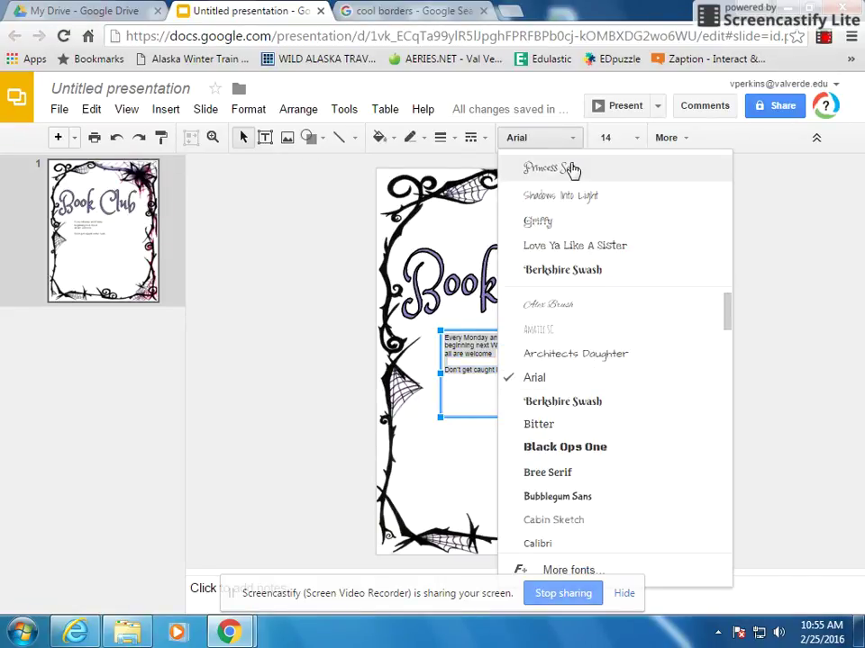
click(579, 196)
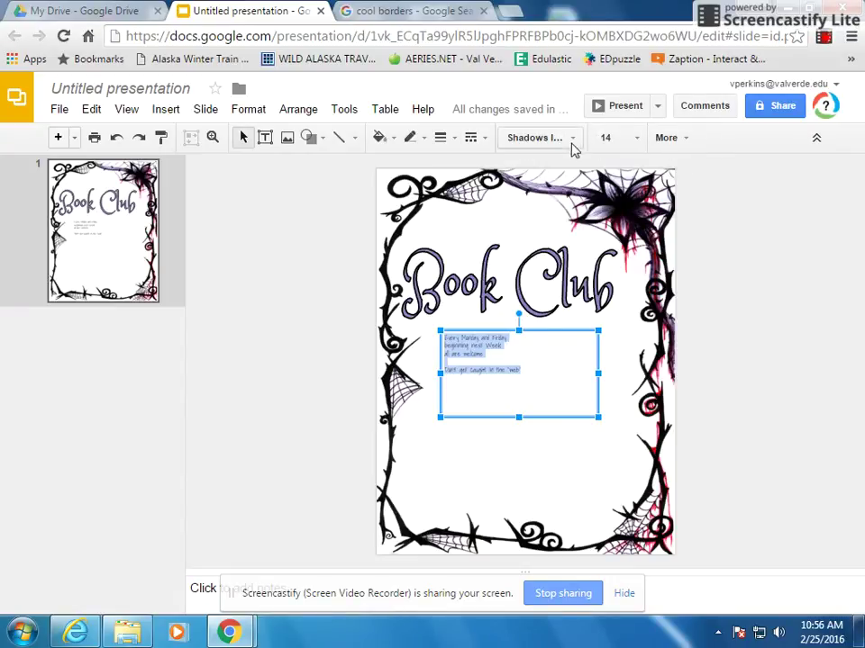
click(688, 141)
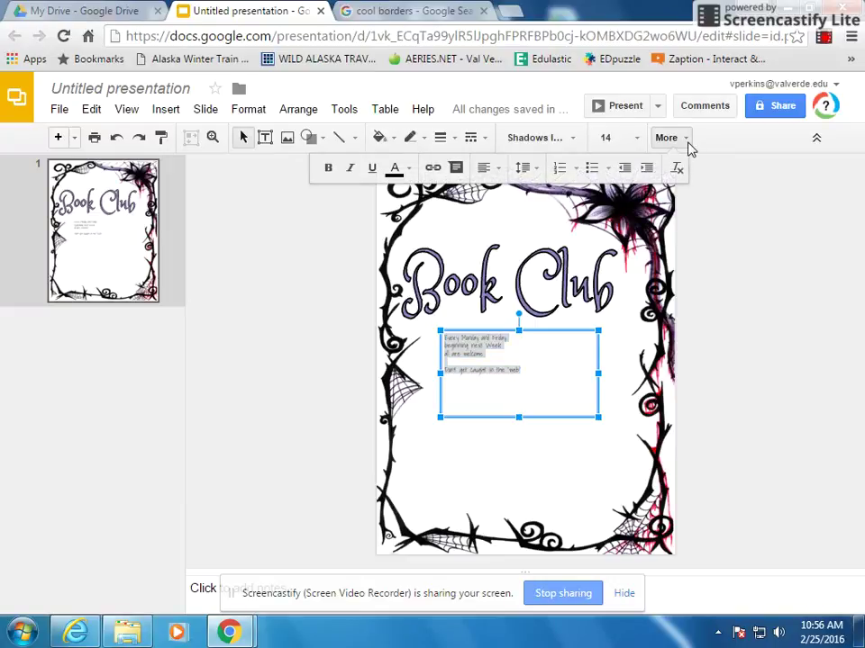
click(502, 171)
click(513, 195)
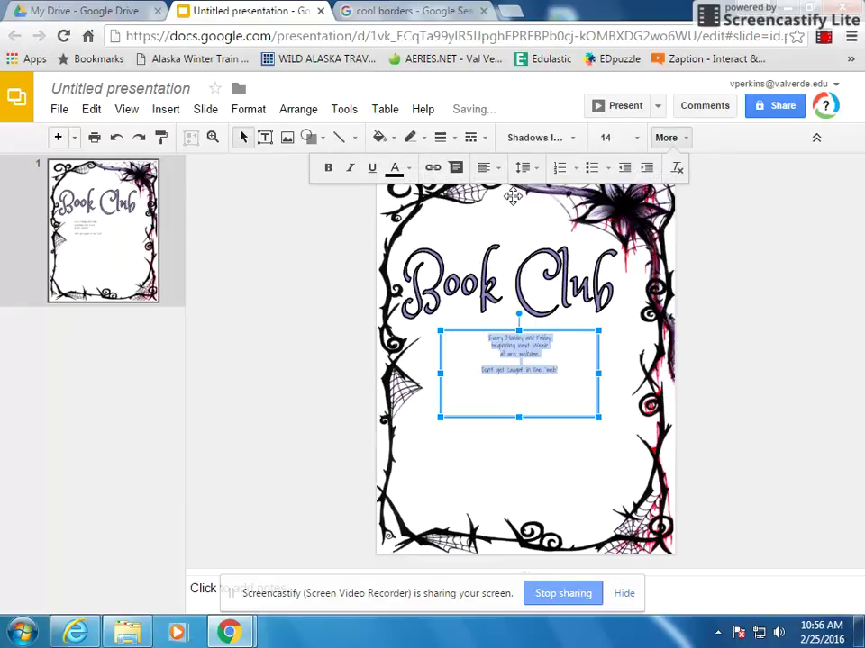
Make the meeting details bold at size 36 and shift the box slightly right
click(637, 138)
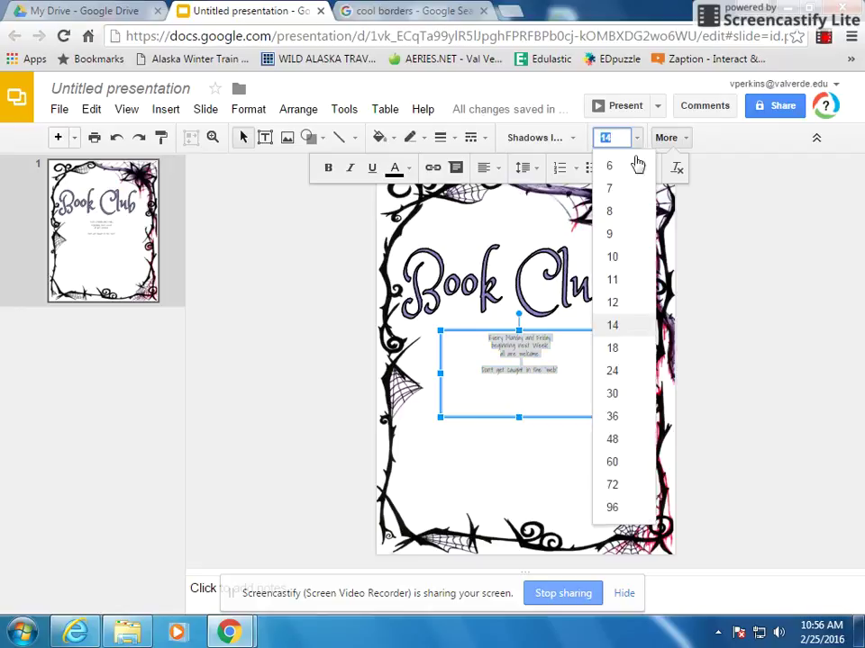
click(628, 373)
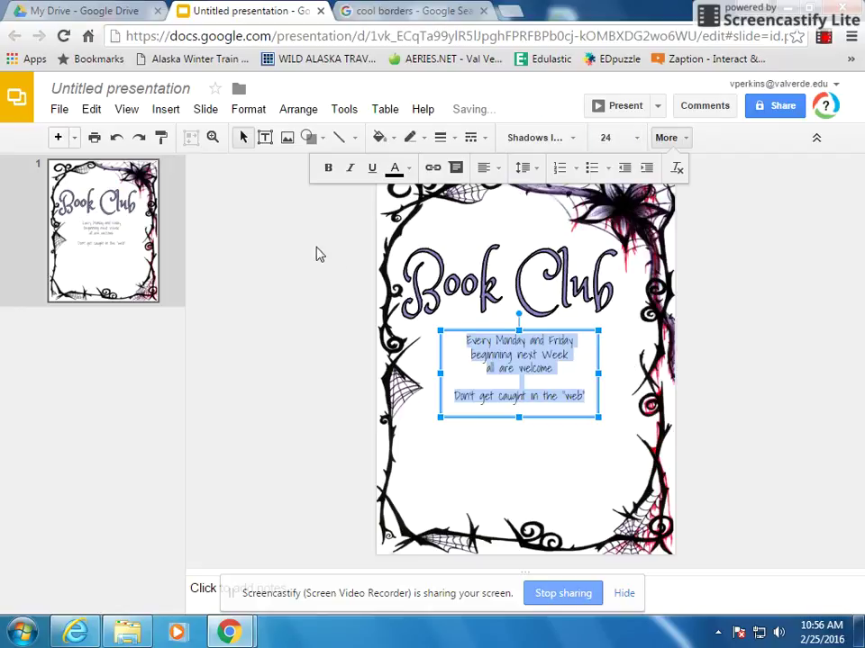
click(327, 169)
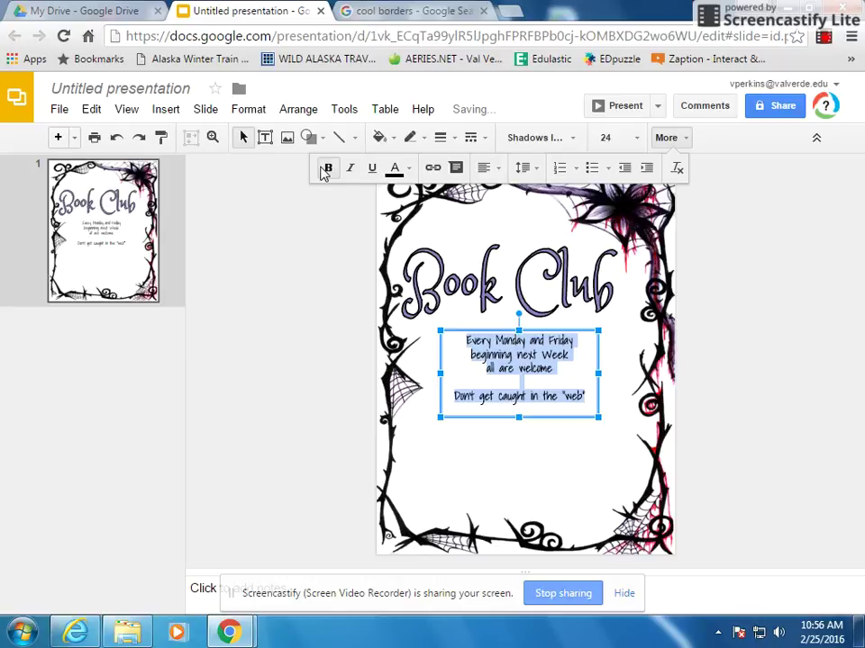
click(636, 139)
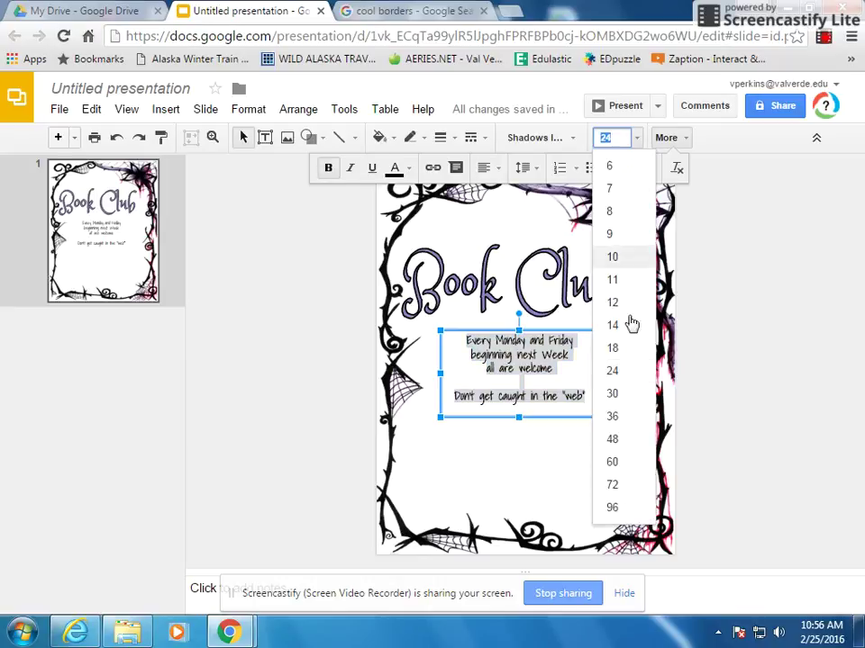
click(619, 413)
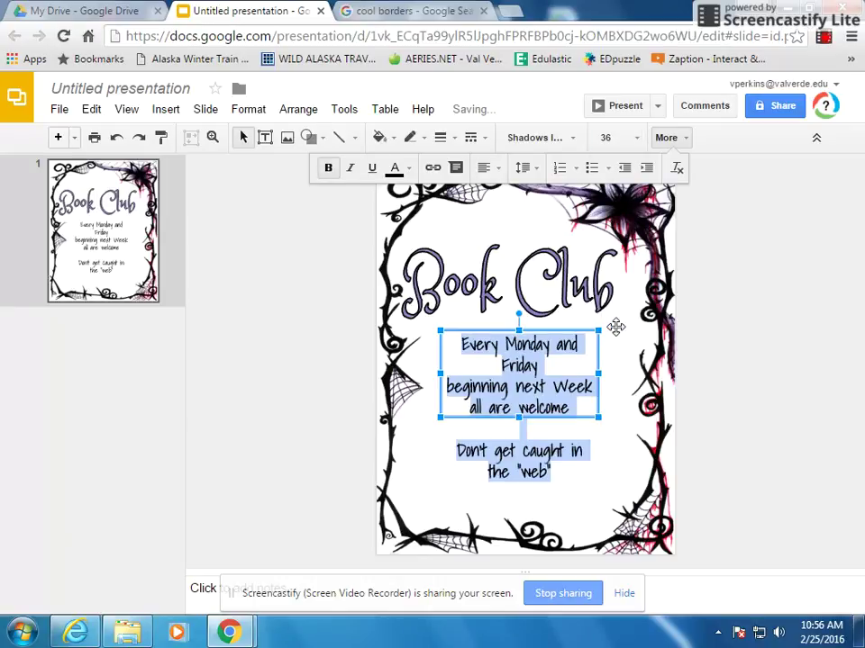
drag(584, 331, 601, 334)
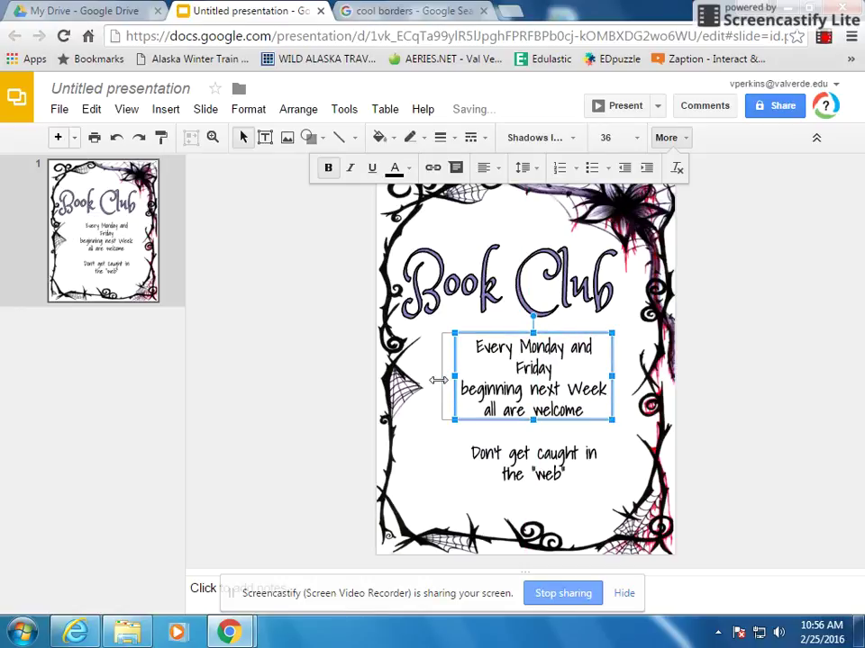
Widen the meeting details box to the left and nudge the Book Club title slightly down-right
drag(455, 377, 431, 382)
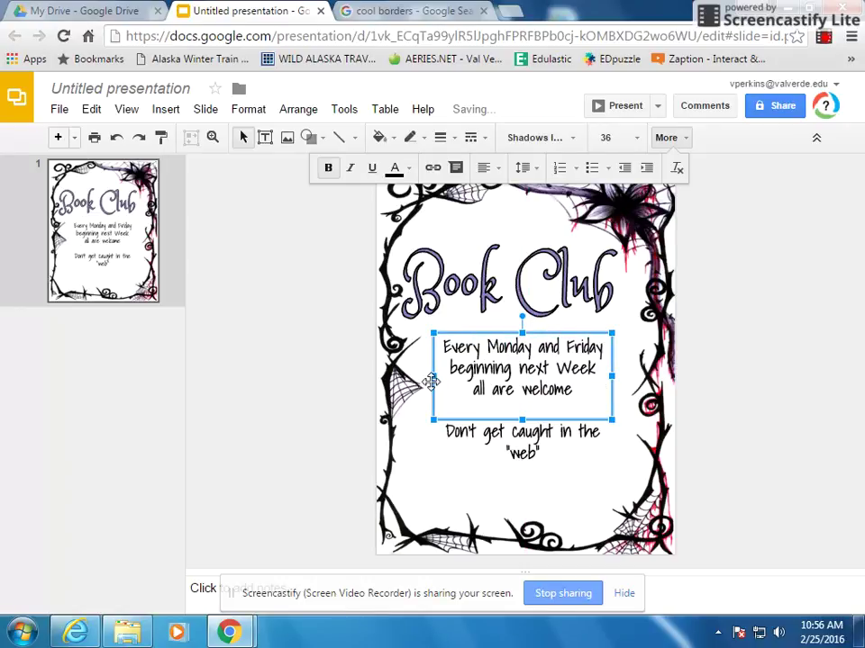
click(559, 484)
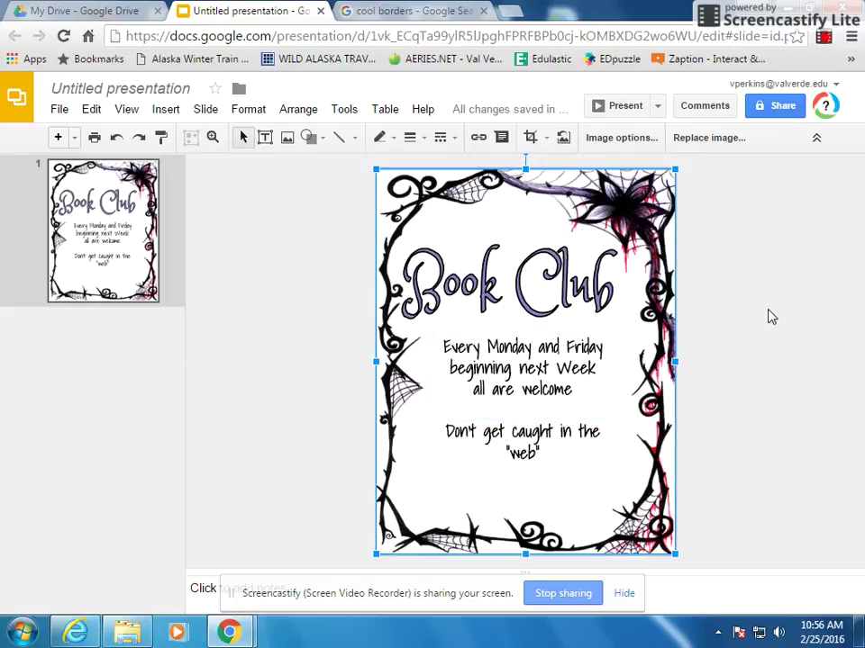
click(529, 252)
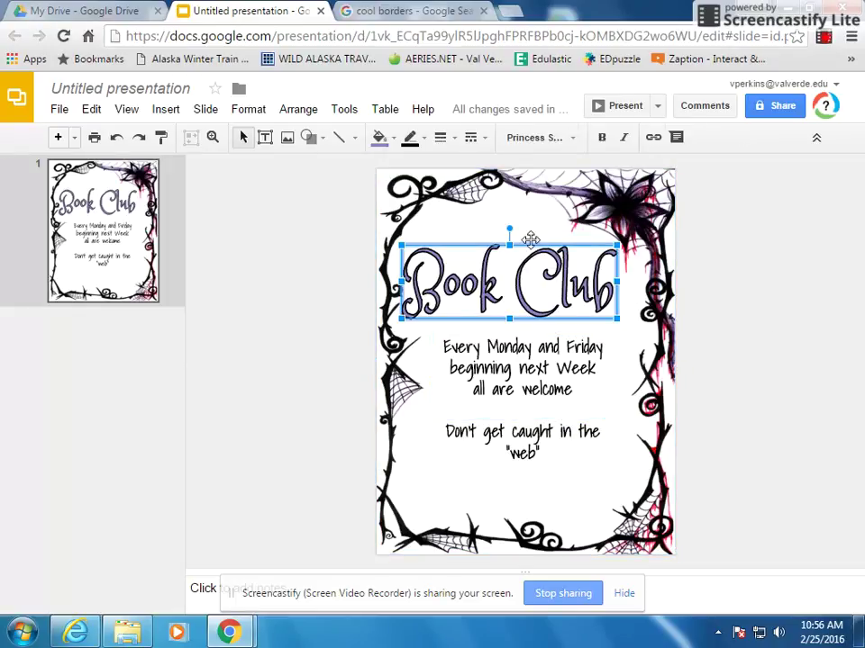
drag(531, 250, 534, 251)
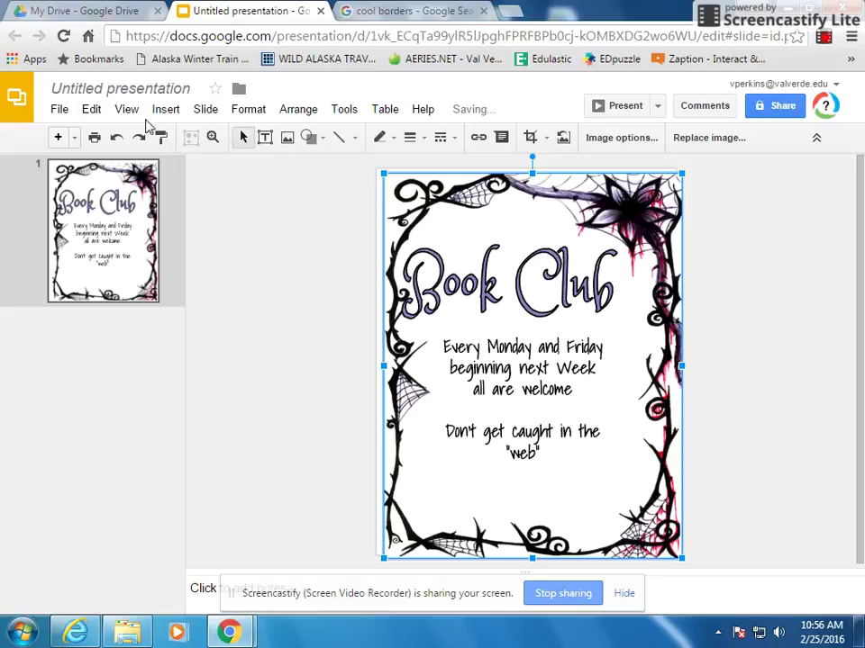
click(117, 140)
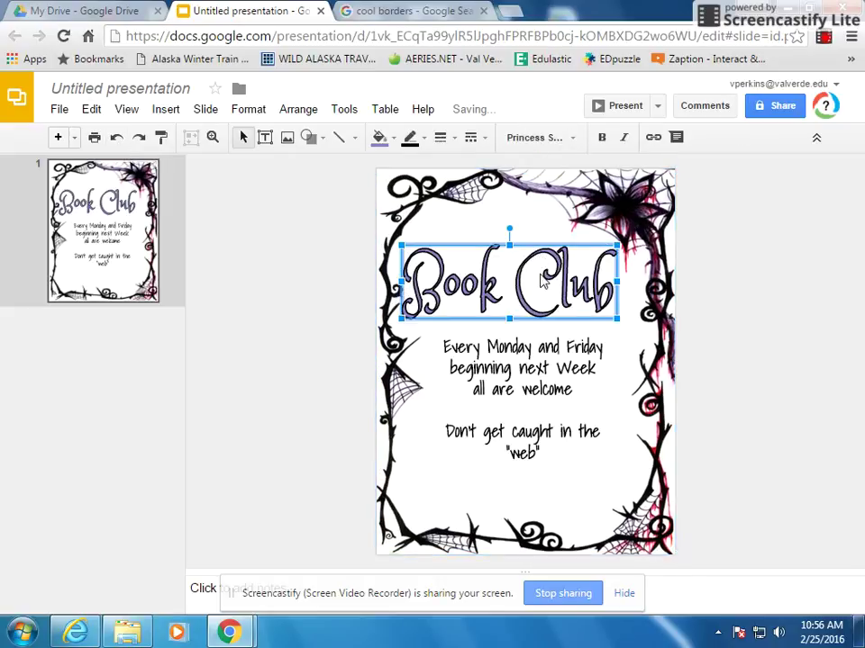
drag(539, 247, 545, 254)
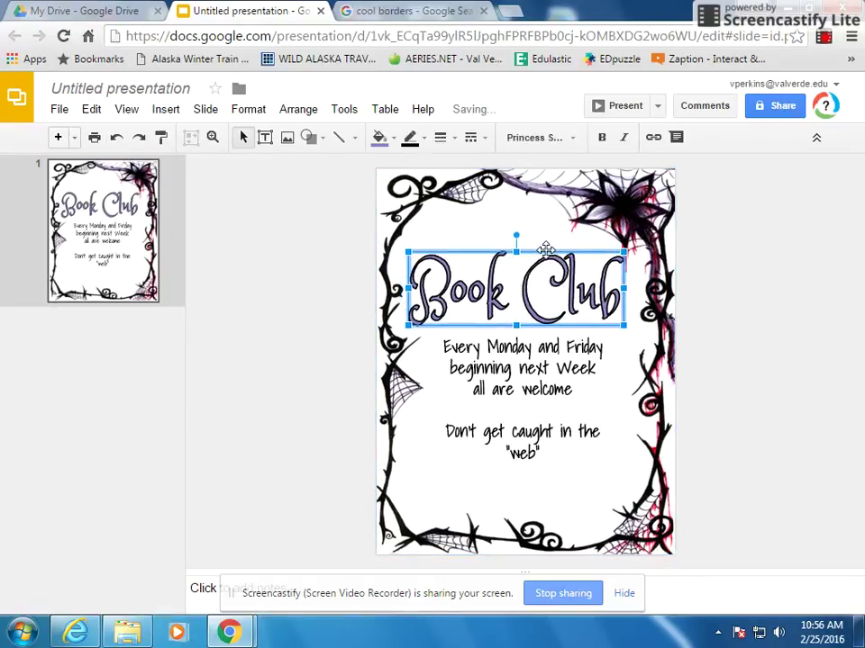
click(756, 246)
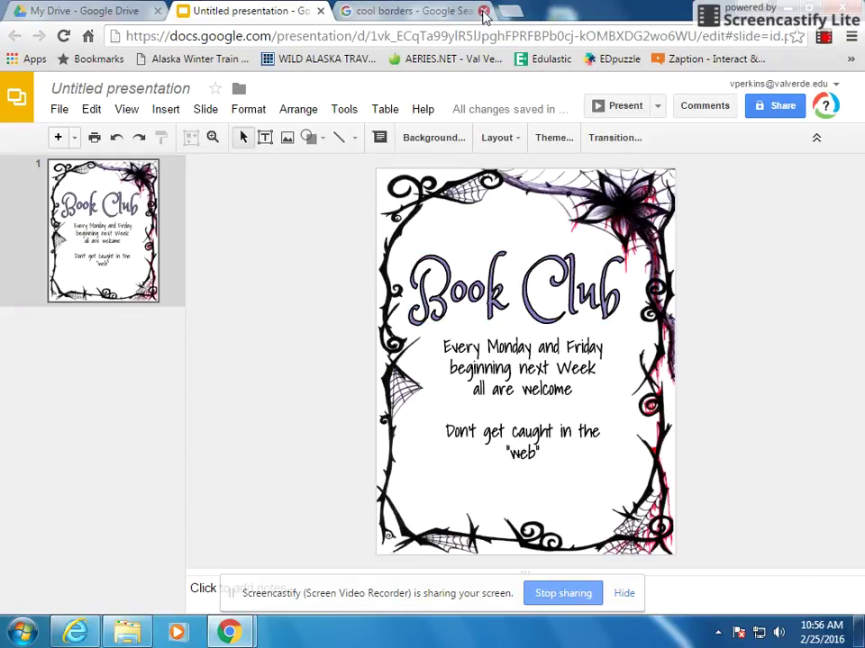
Search Google for 'spider' in the cool borders tab and view the image results
click(425, 12)
click(285, 37)
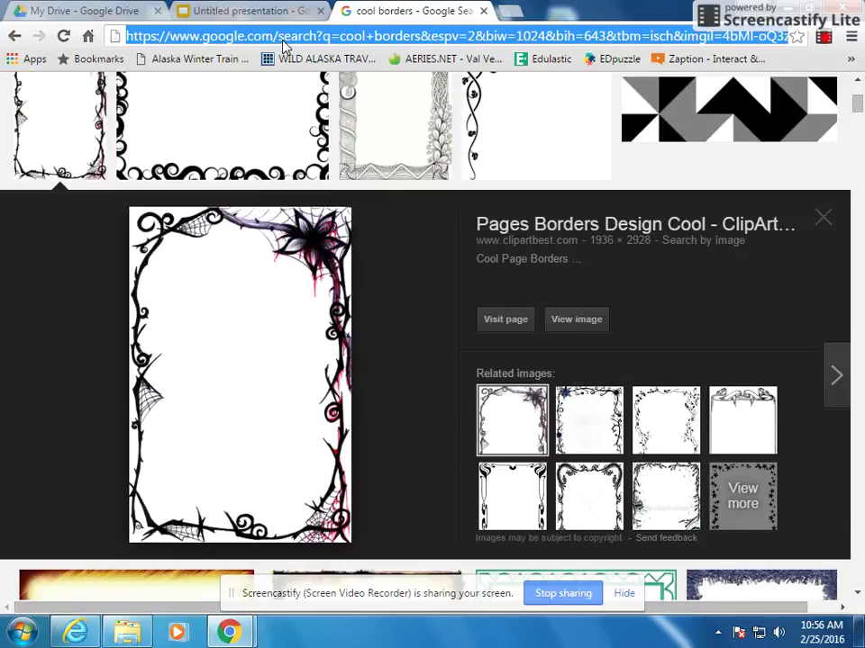
text(spider)
key(Return)
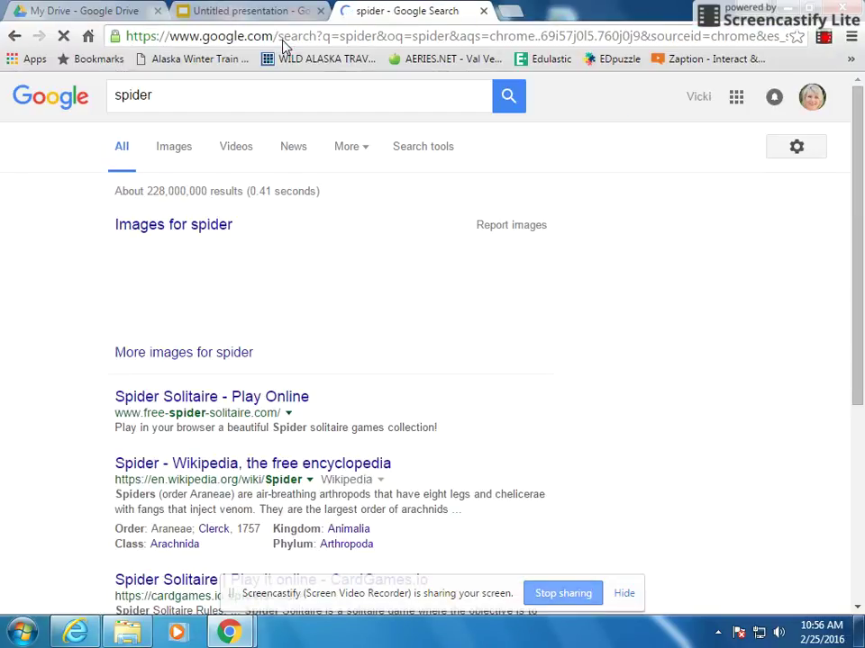
click(172, 151)
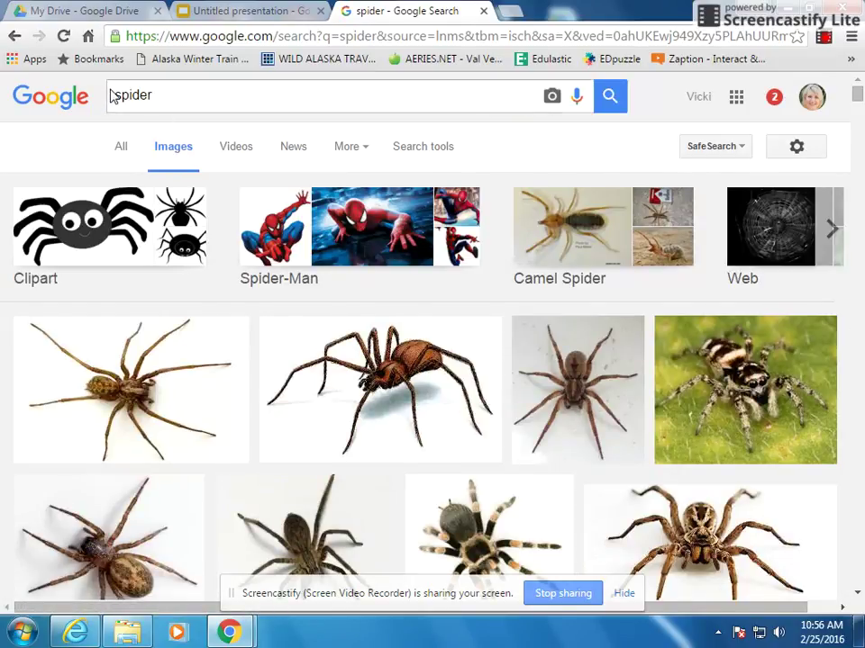
scroll(527, 305, down, 8)
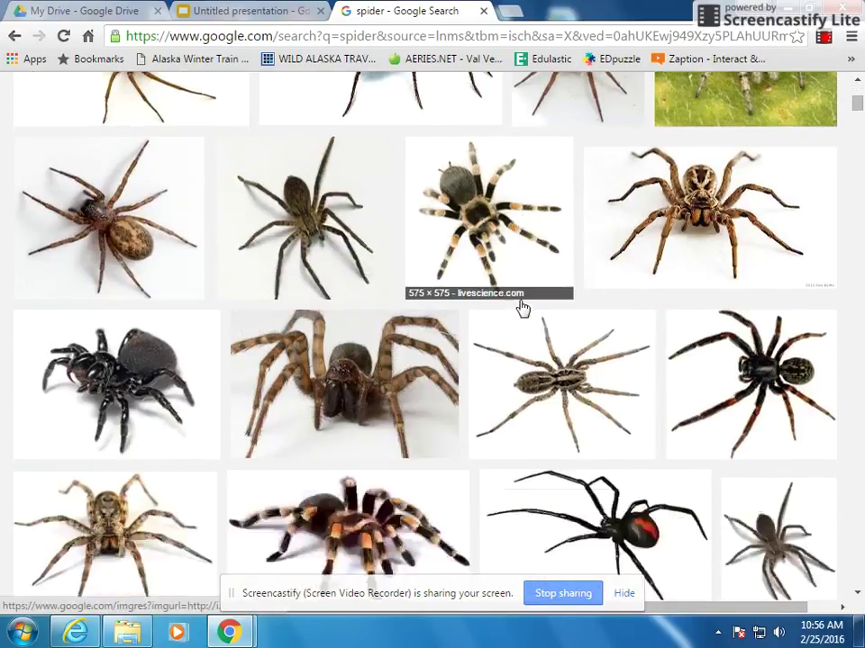
scroll(520, 306, up, 10)
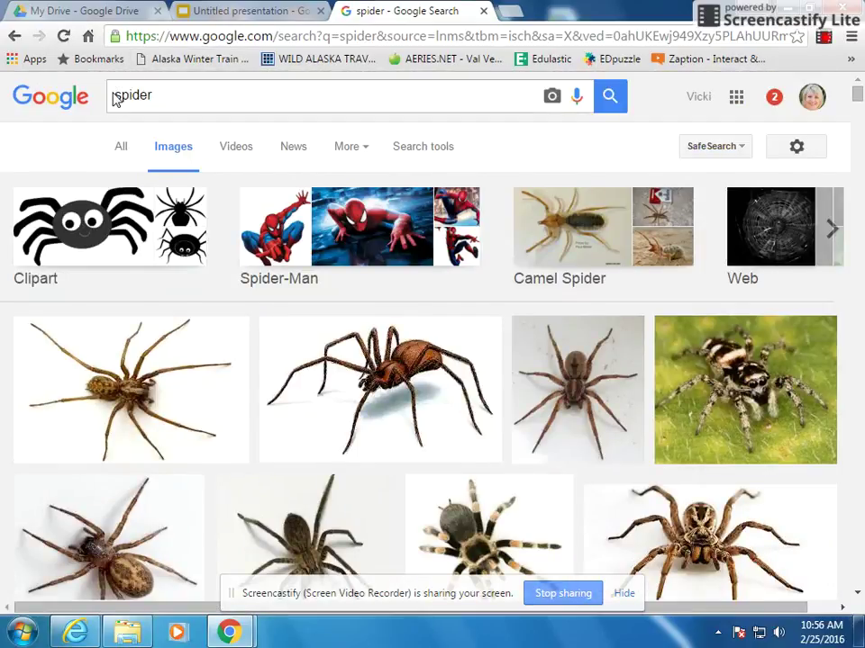
Change the image search to 'spider clip art' and browse the results
click(117, 95)
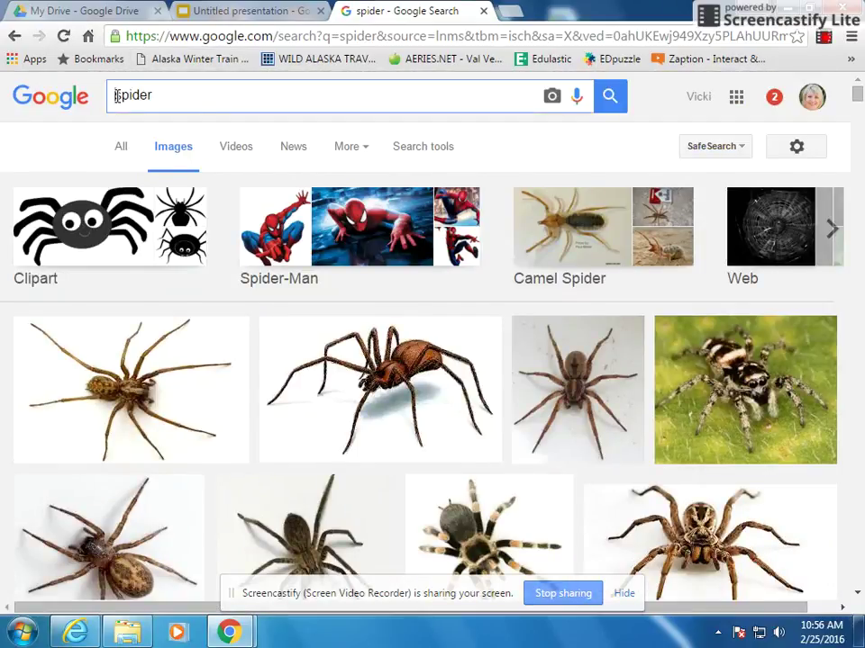
text(cip)
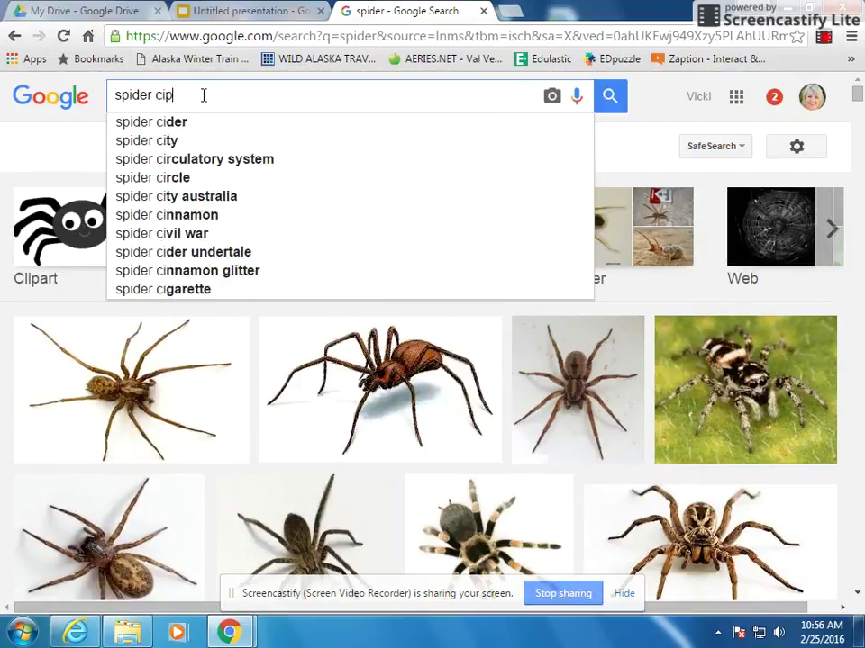
key(BackSpace)
key(BackSpace)
text(lip art)
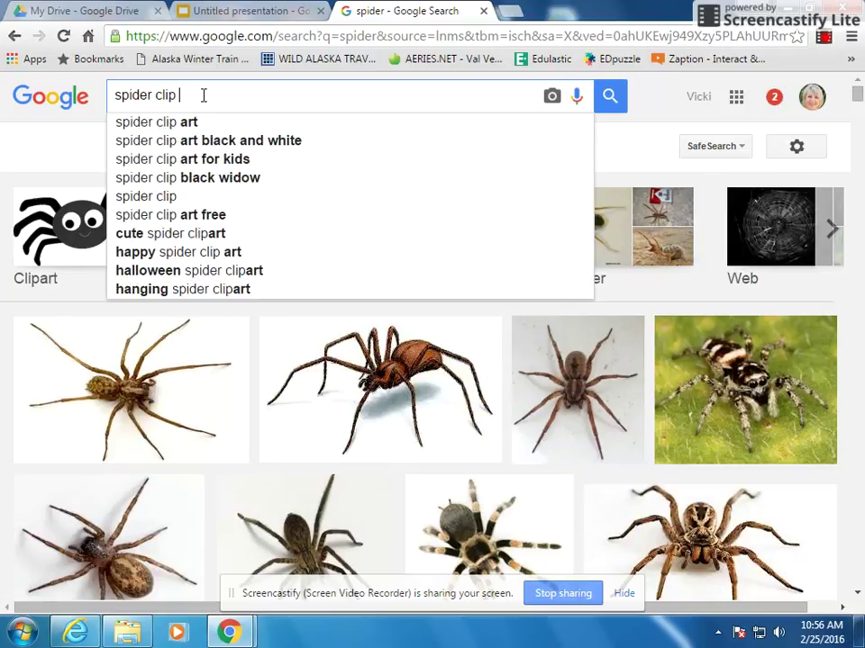
key(Return)
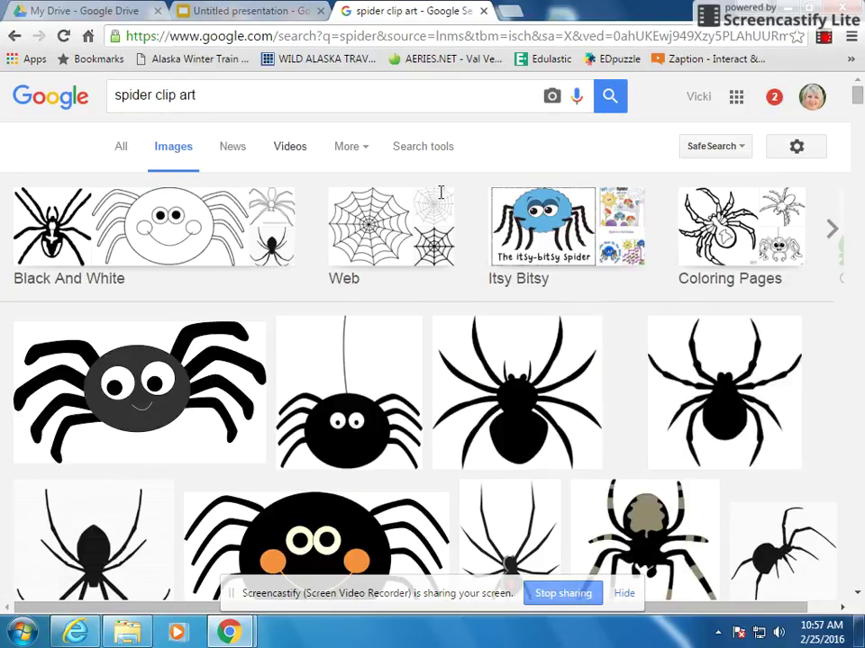
scroll(707, 261, down, 2)
scroll(707, 261, down, 2)
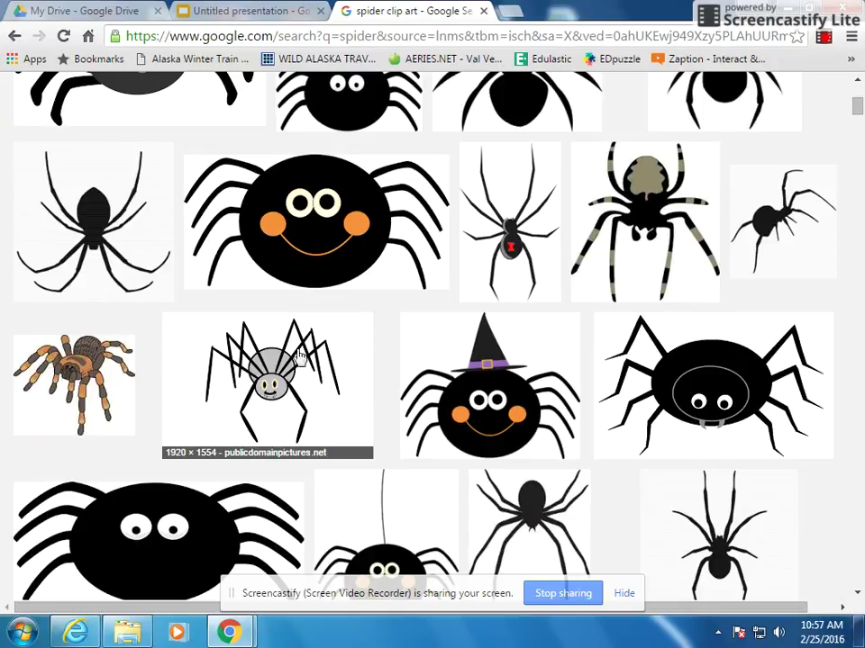
scroll(282, 371, up, 4)
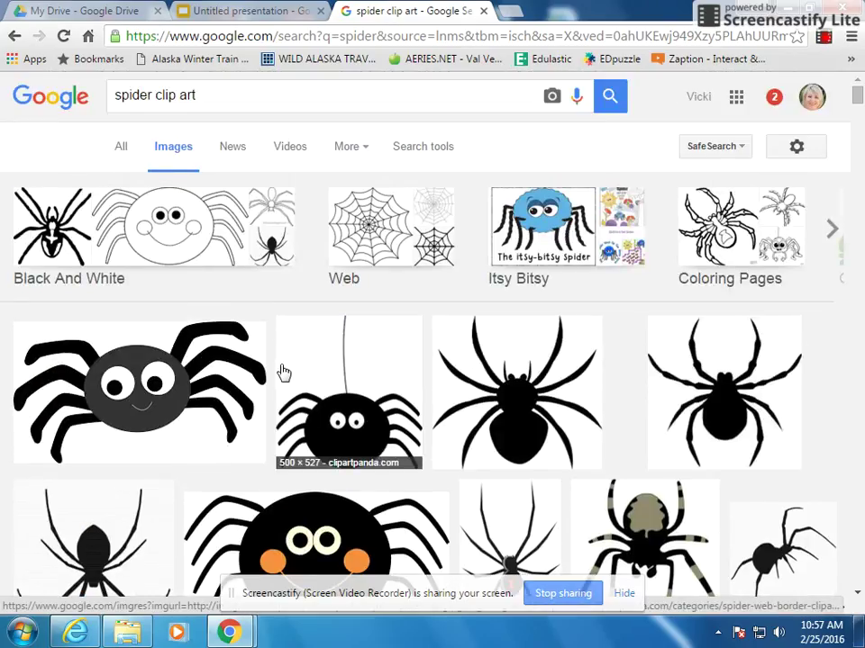
Filter the spider clip art images by Color: Transparent and scroll through the results
click(427, 153)
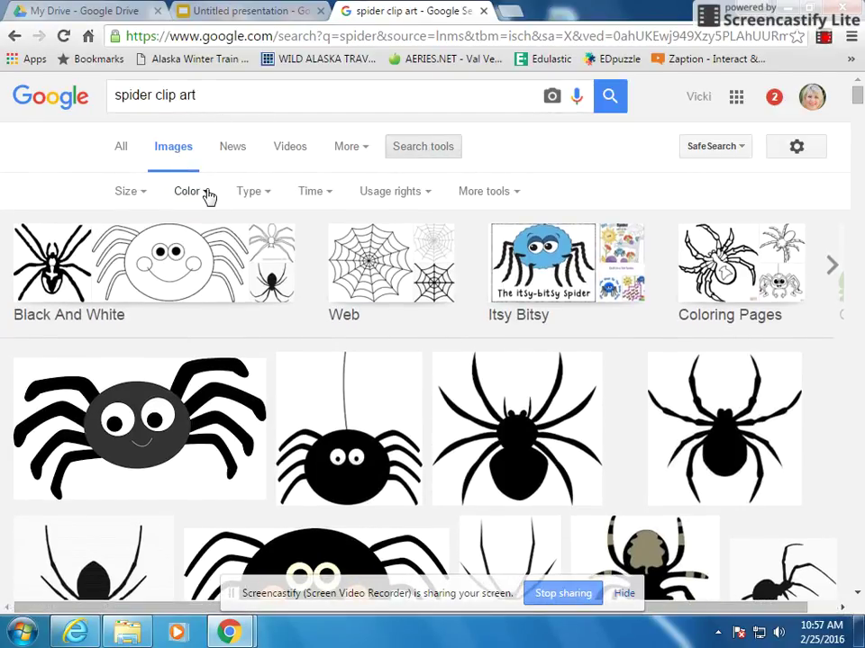
click(207, 195)
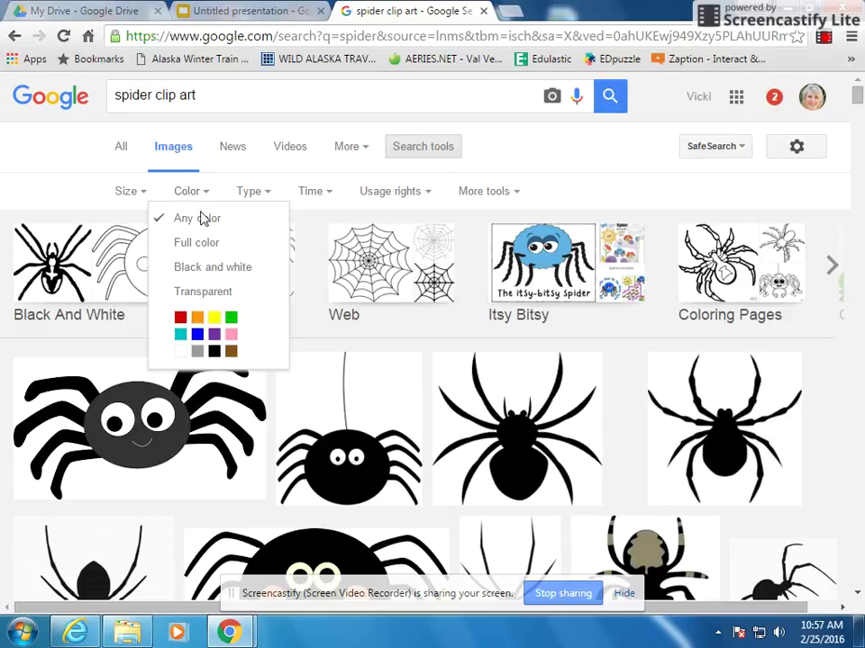
click(221, 293)
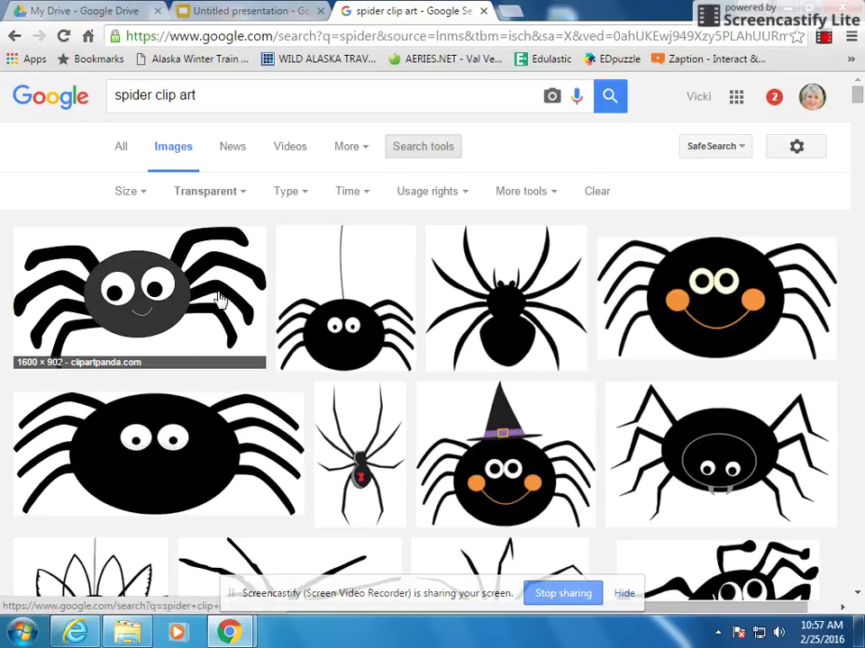
scroll(324, 308, down, 2)
scroll(324, 307, down, 3)
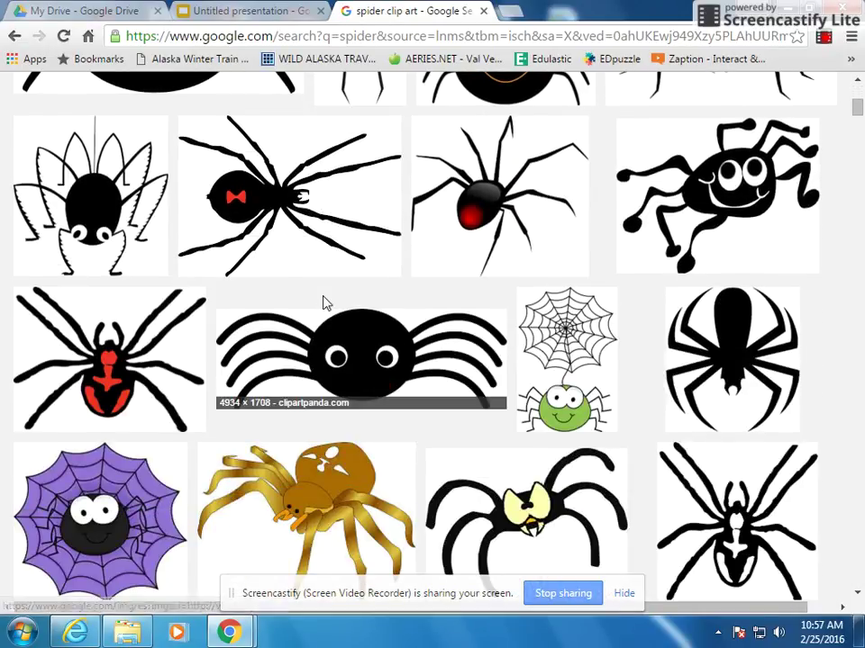
scroll(326, 303, down, 4)
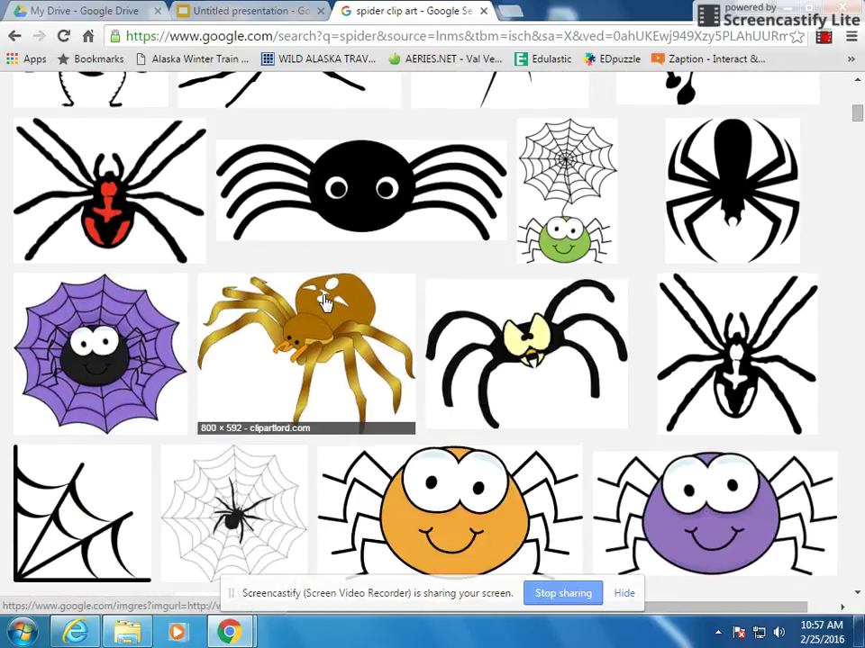
scroll(326, 303, down, 2)
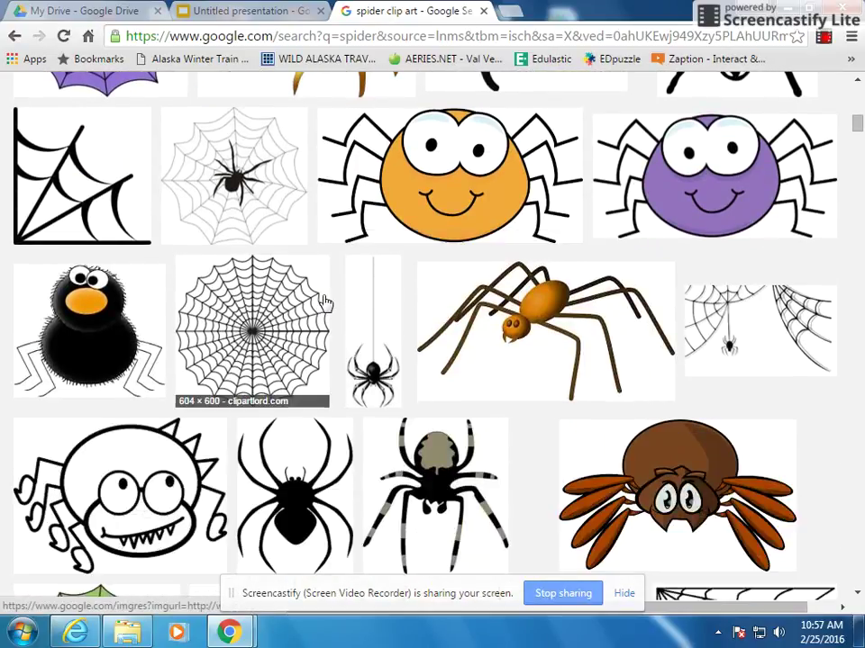
scroll(326, 303, down, 5)
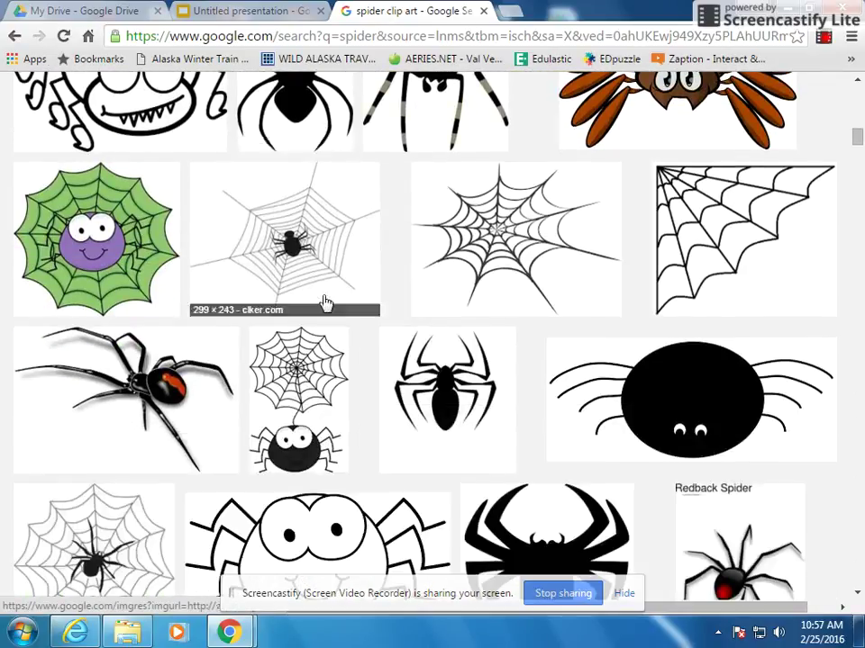
scroll(326, 303, down, 5)
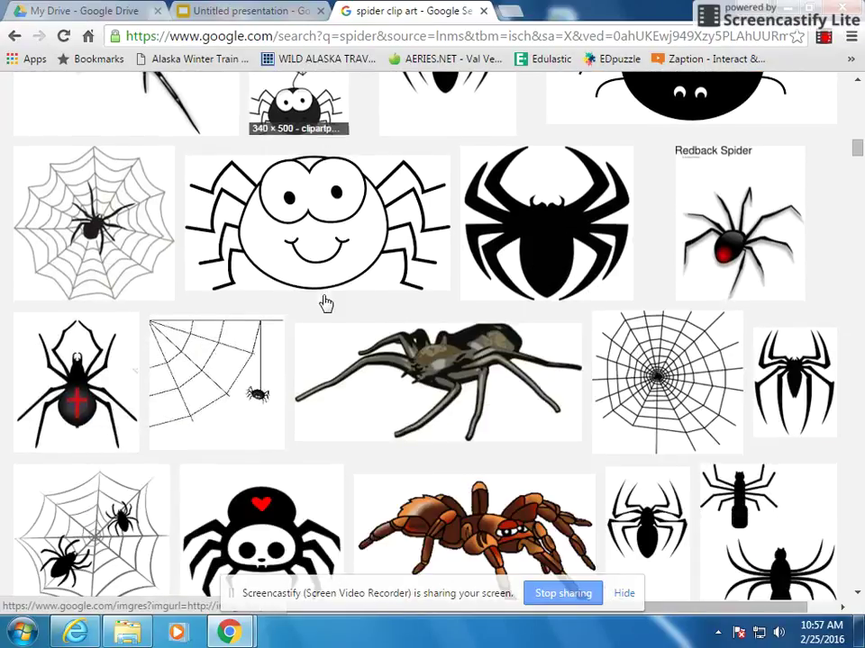
scroll(326, 303, down, 4)
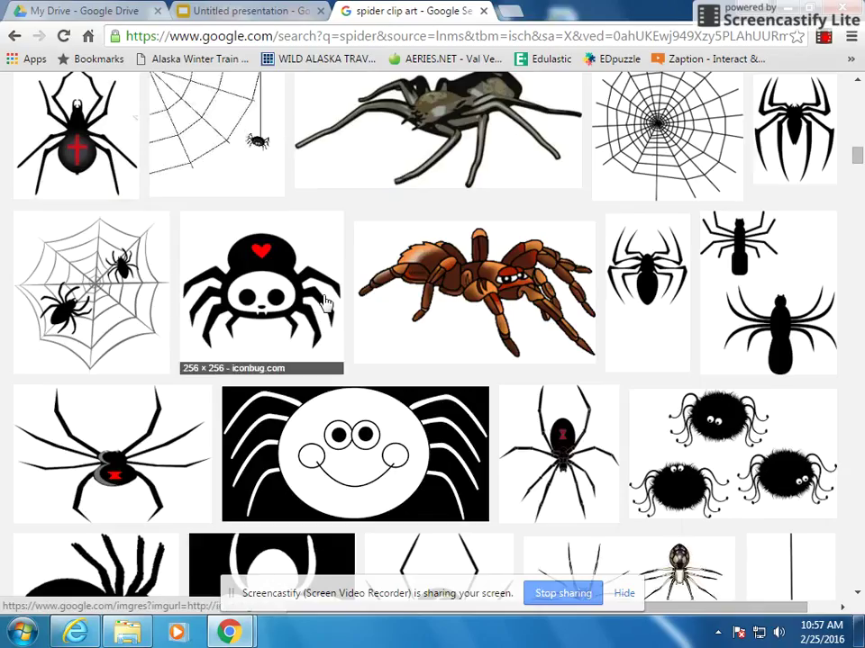
scroll(329, 307, up, 7)
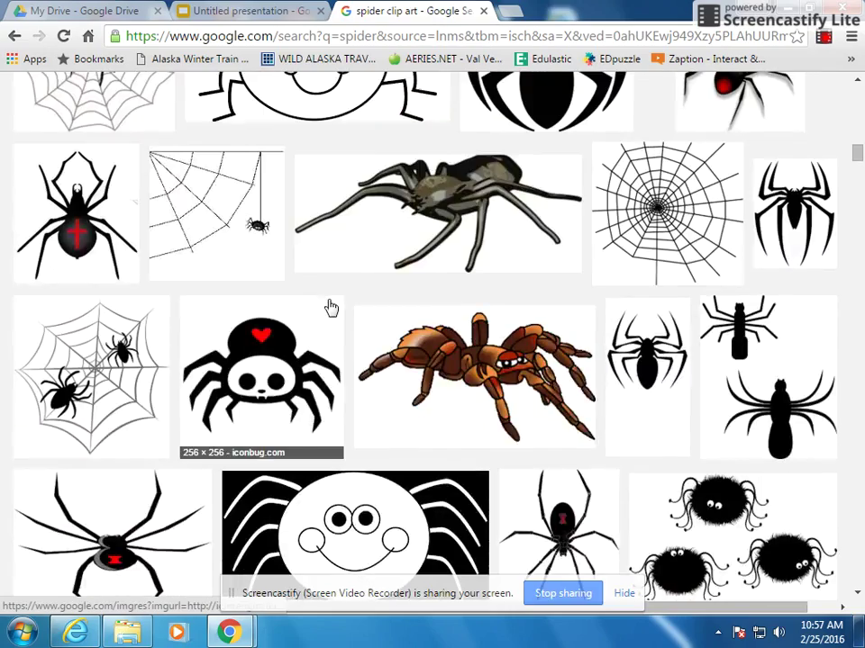
scroll(333, 312, up, 2)
scroll(333, 312, up, 10)
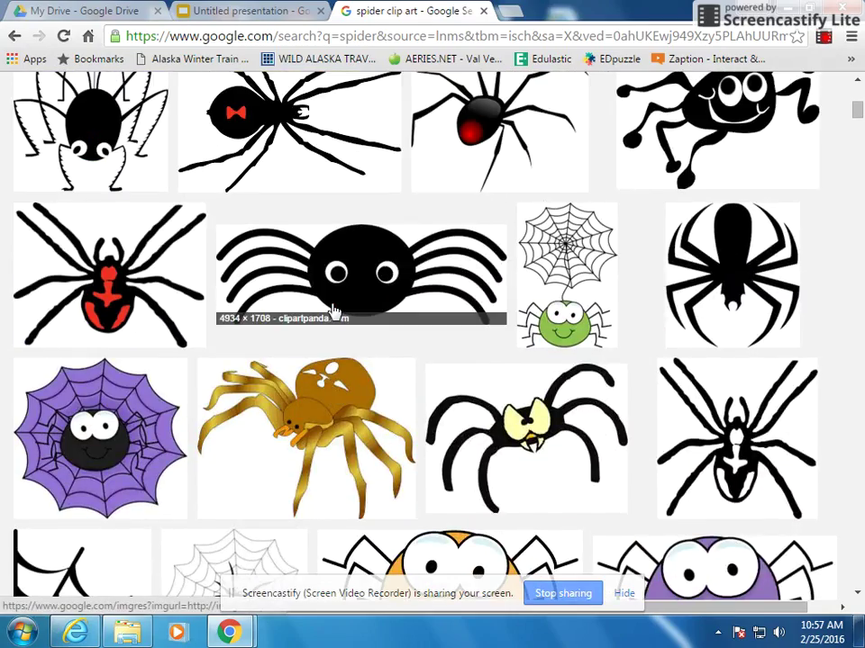
scroll(331, 310, up, 3)
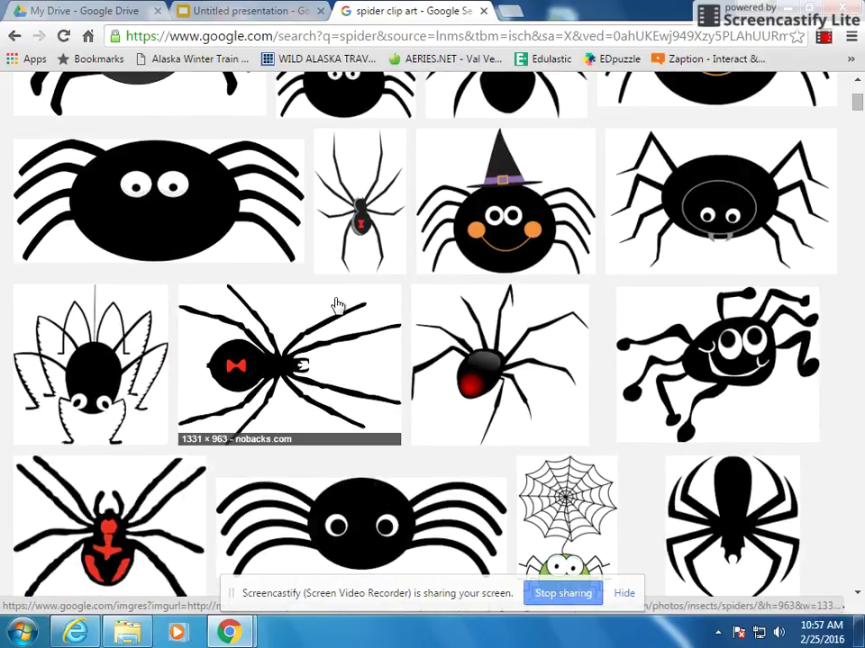
scroll(335, 308, up, 2)
scroll(337, 306, up, 1)
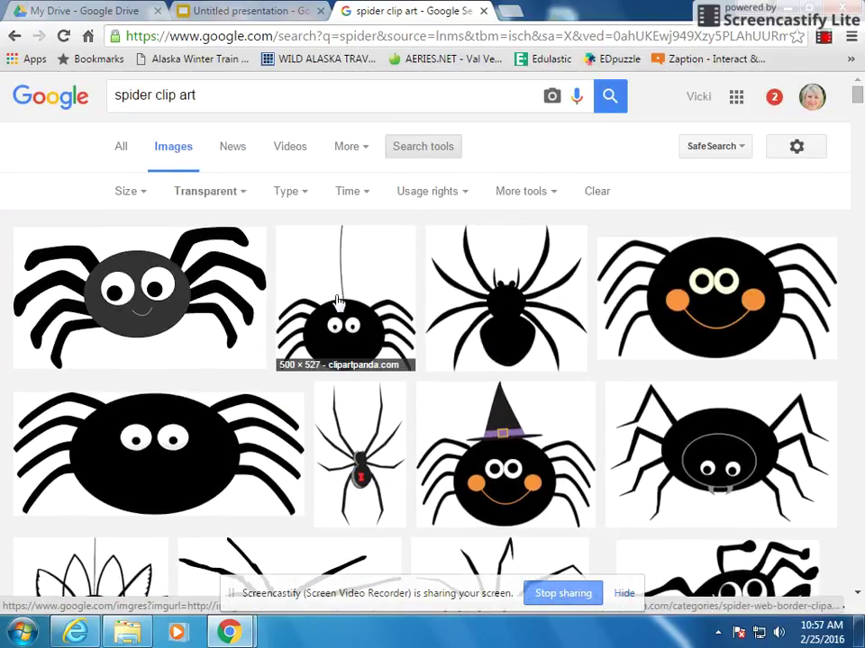
scroll(338, 300, down, 1)
scroll(339, 302, down, 2)
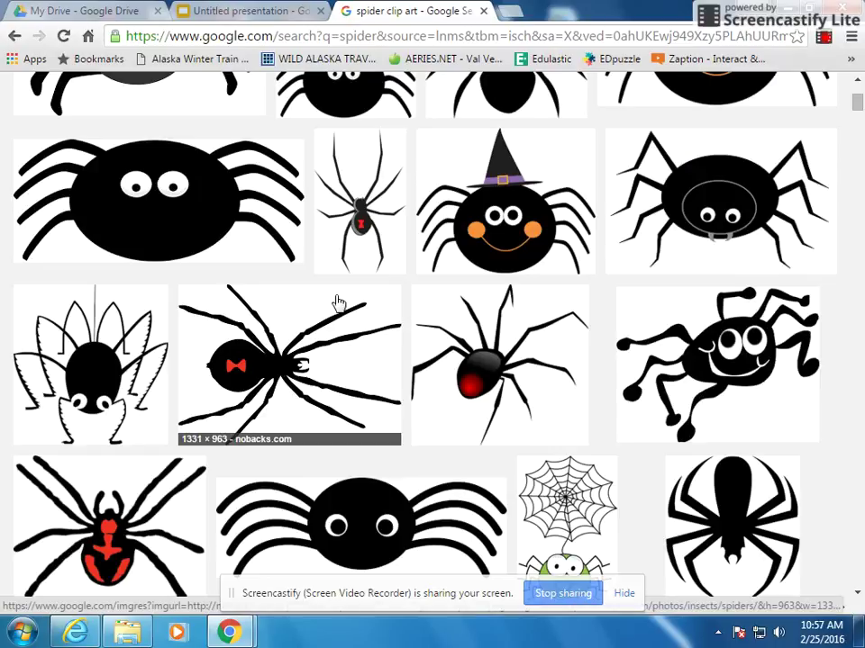
scroll(338, 301, down, 1)
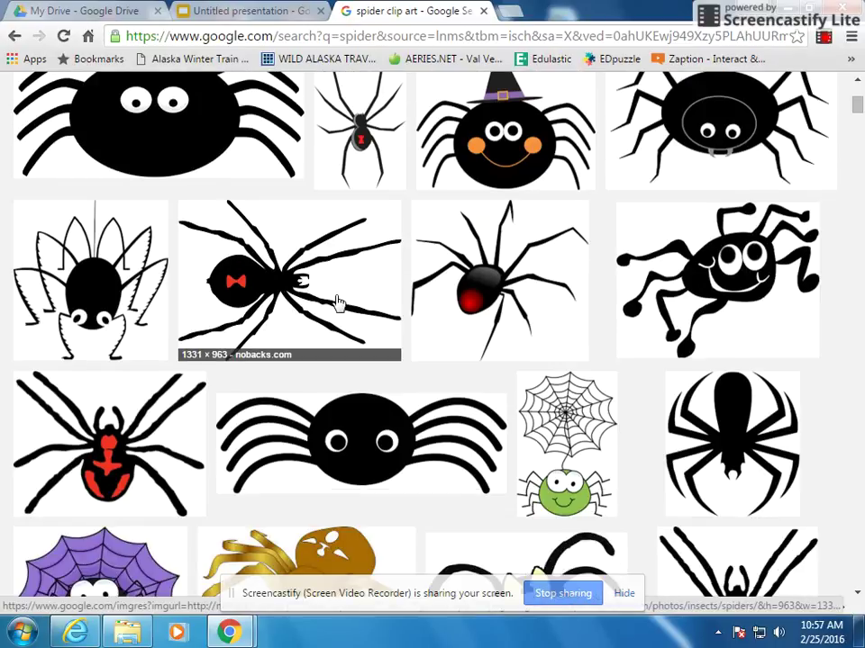
Copy the hanging cartoon spider image from its preview and go back to the Slides flyer
click(102, 292)
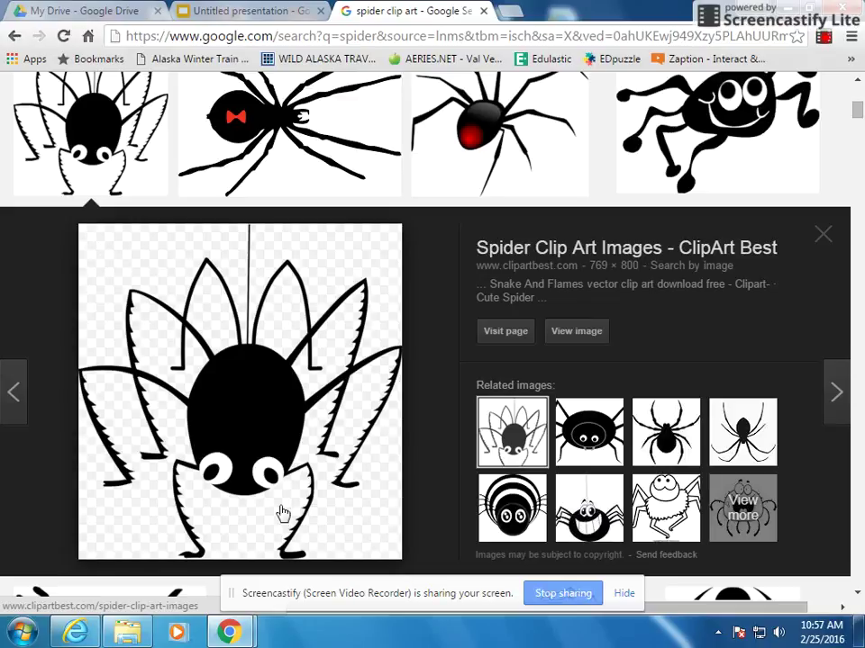
right_click(252, 398)
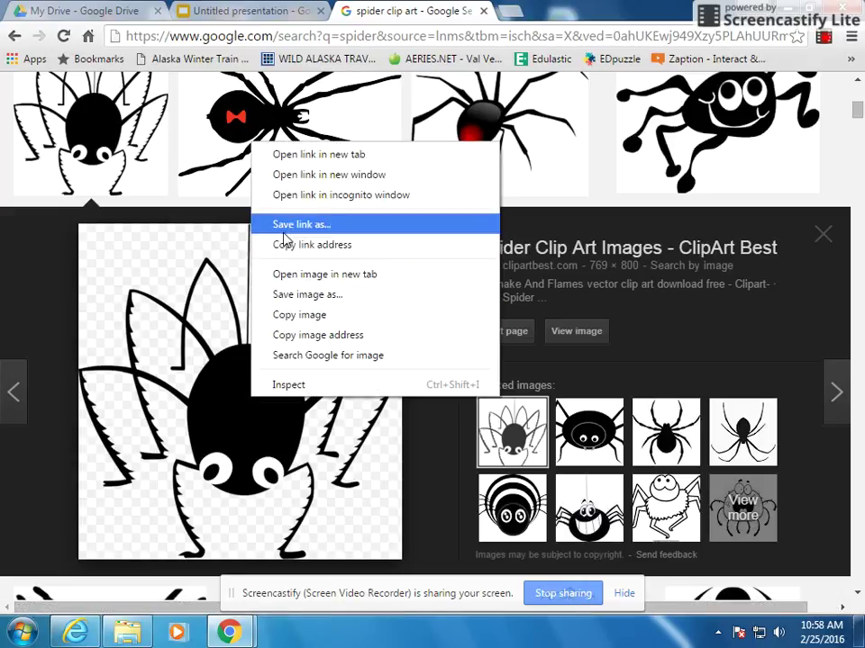
click(299, 317)
click(270, 12)
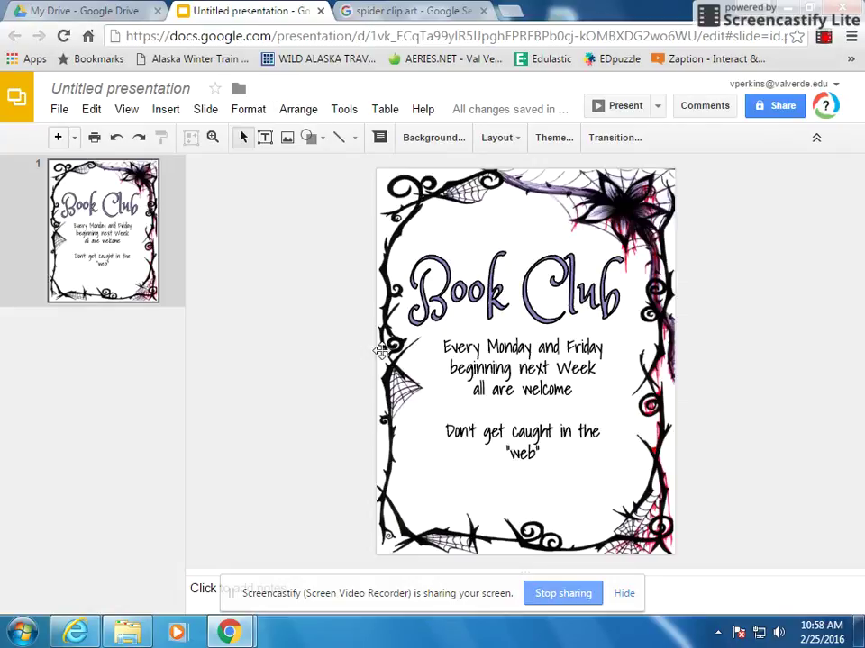
Paste the spider clip art, shrink it, and place it at the lower right beside the "web" line
right_click(616, 343)
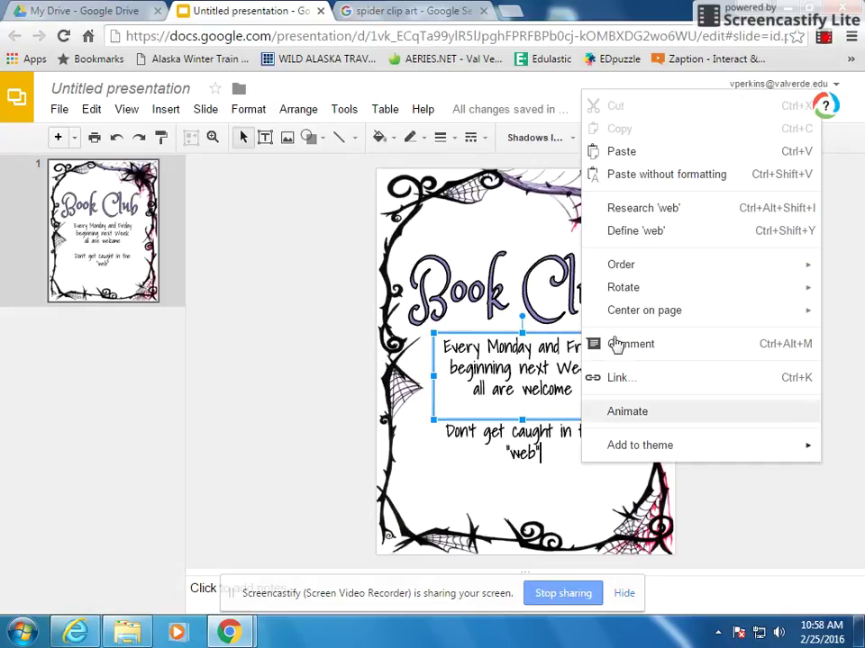
click(584, 151)
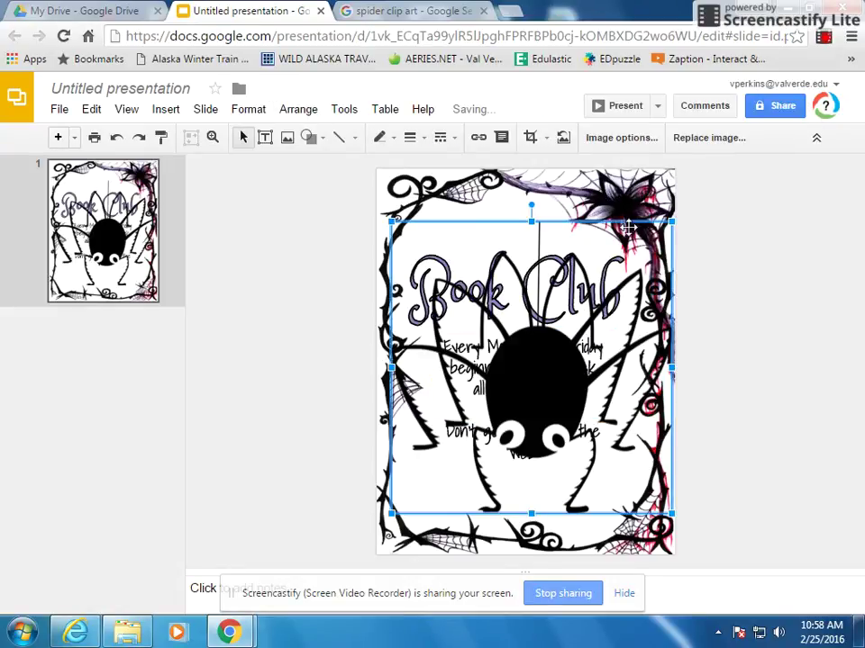
drag(565, 364, 482, 421)
drag(468, 459, 595, 477)
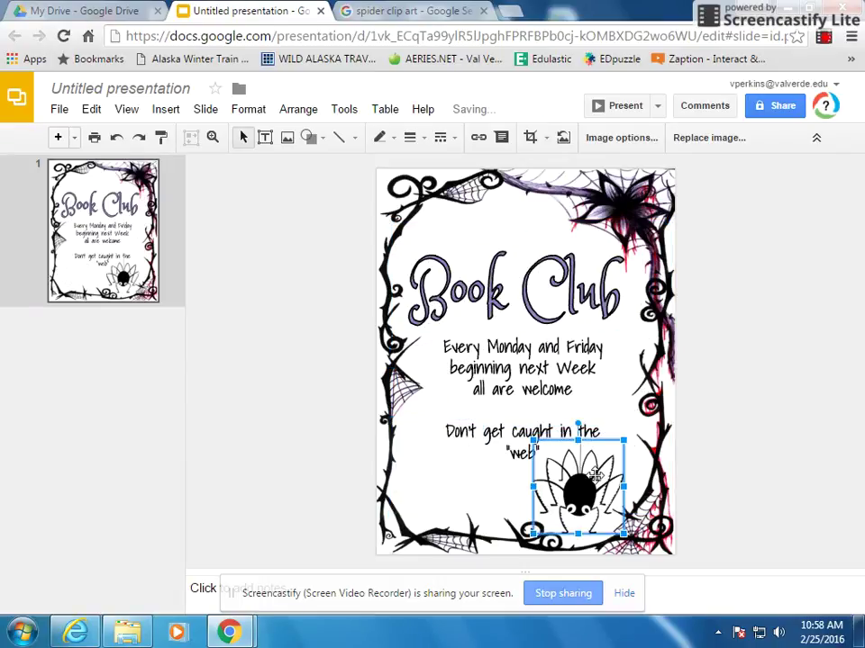
click(716, 452)
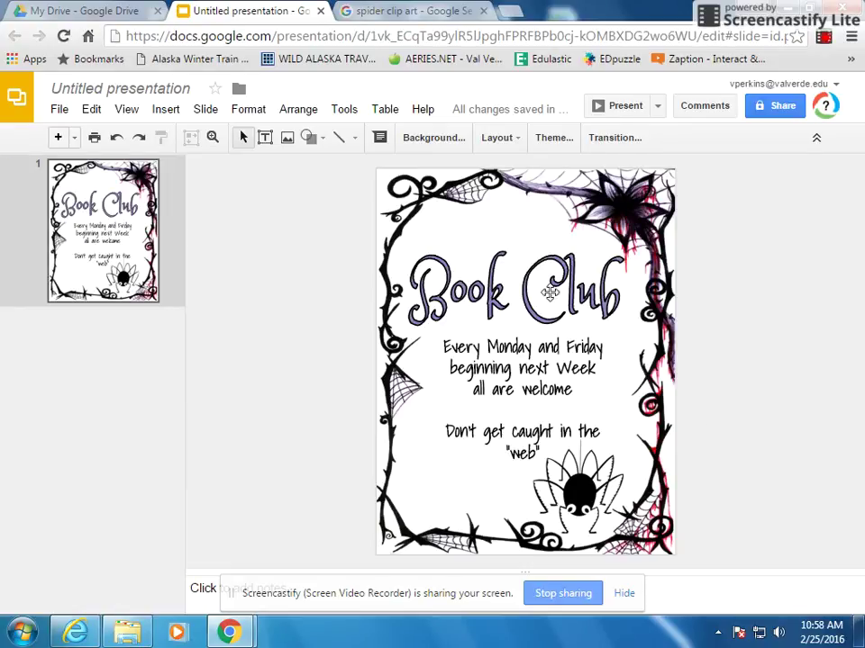
click(57, 110)
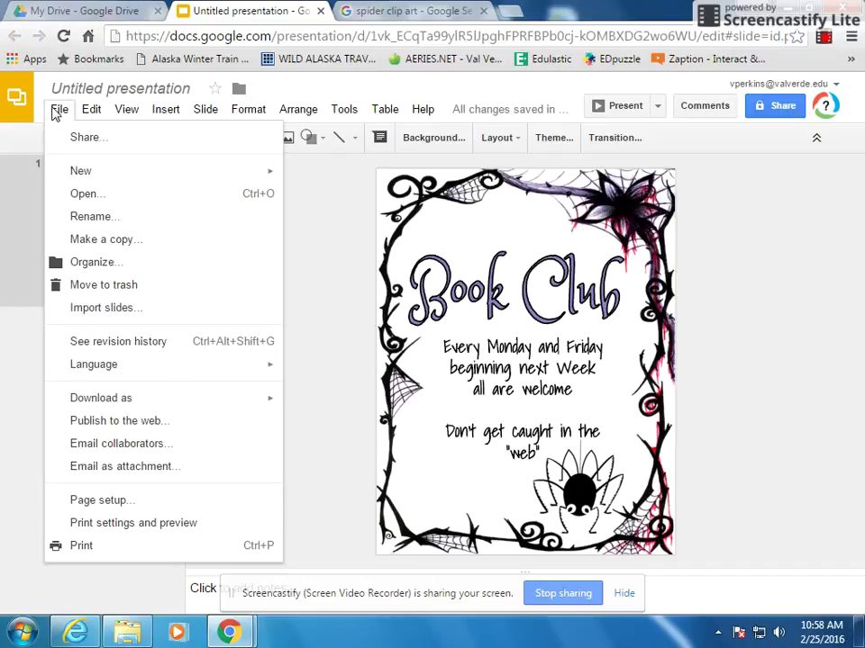
mouse_move(172, 403)
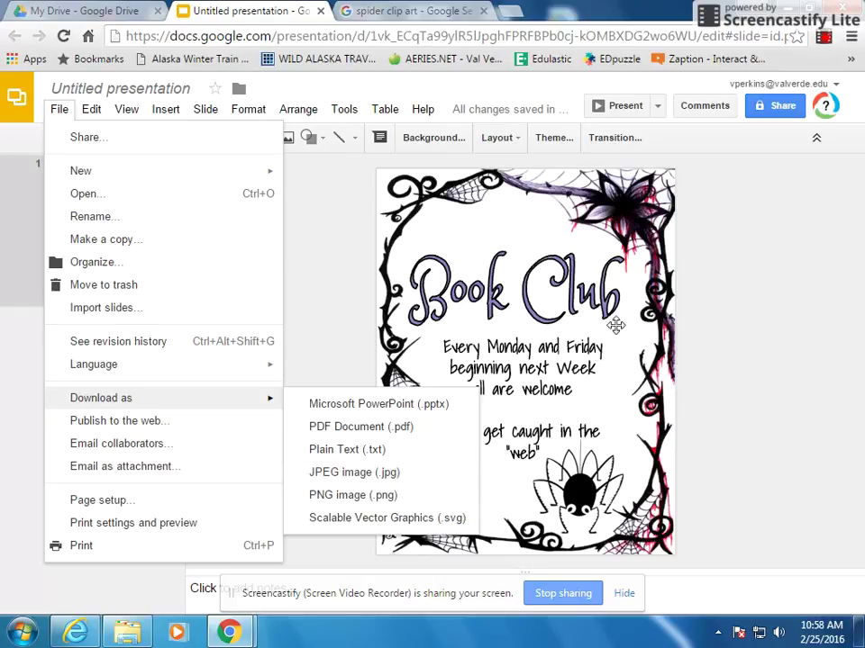
click(726, 295)
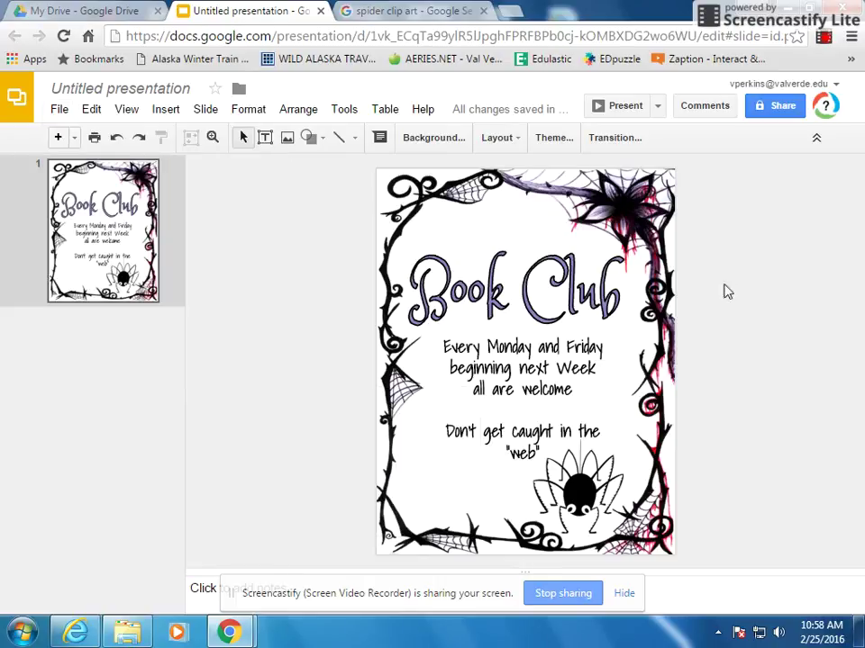
click(823, 36)
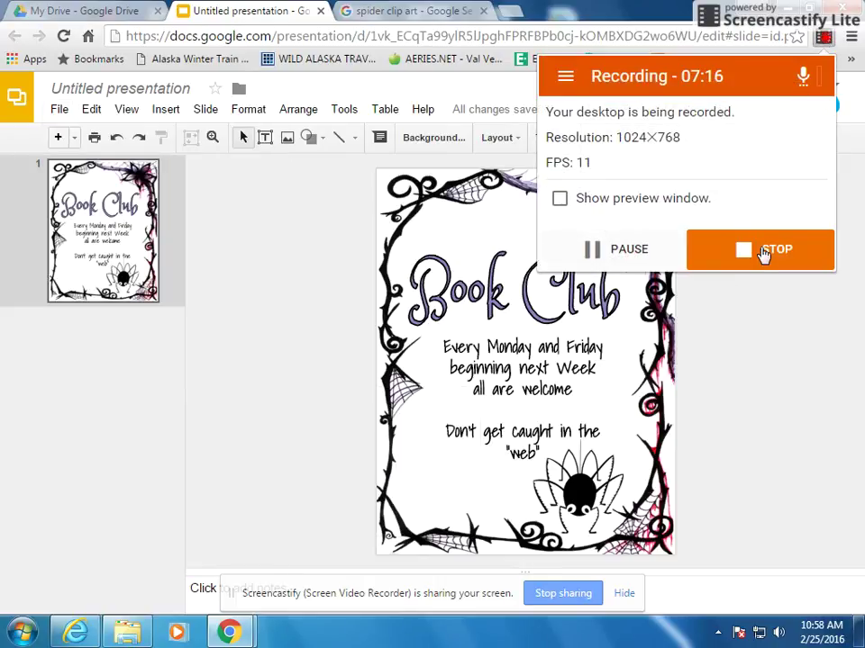